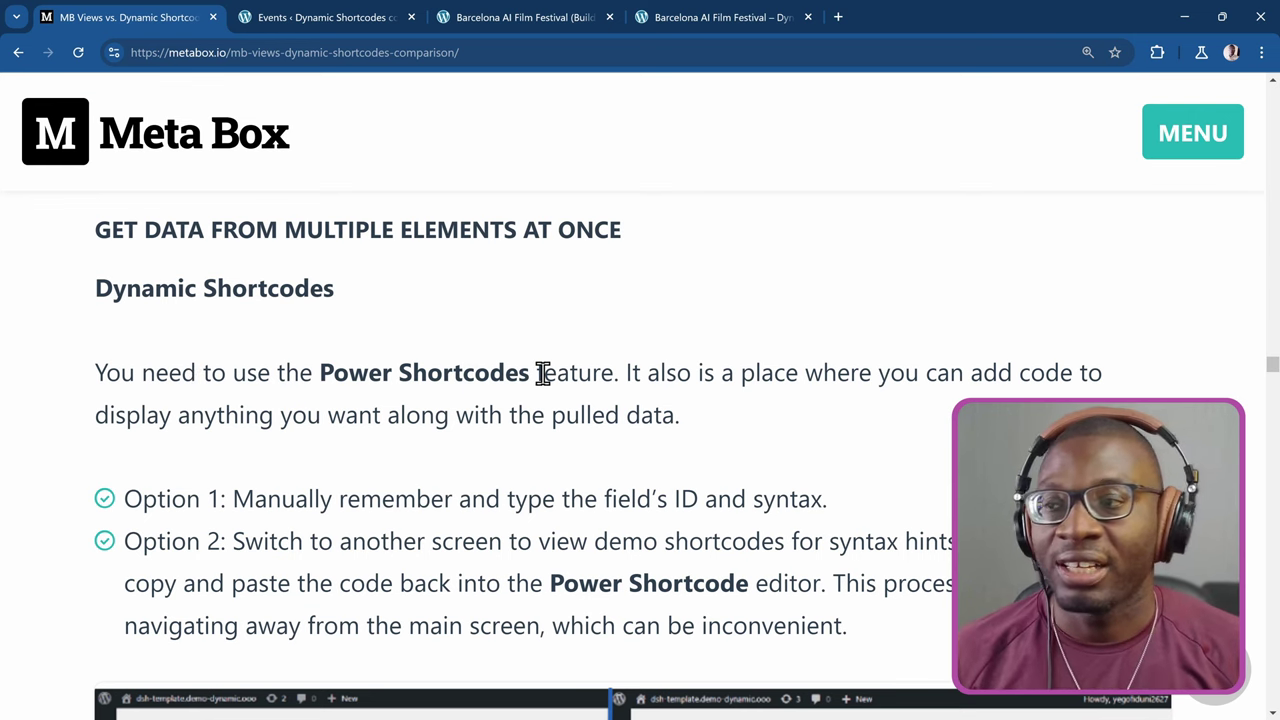
# Switch from the comparison article to the WordPress events list and open Barcelona AI Film Festival for editing, down to its Events Field Group
pyautogui.scroll(-5, 543, 372)
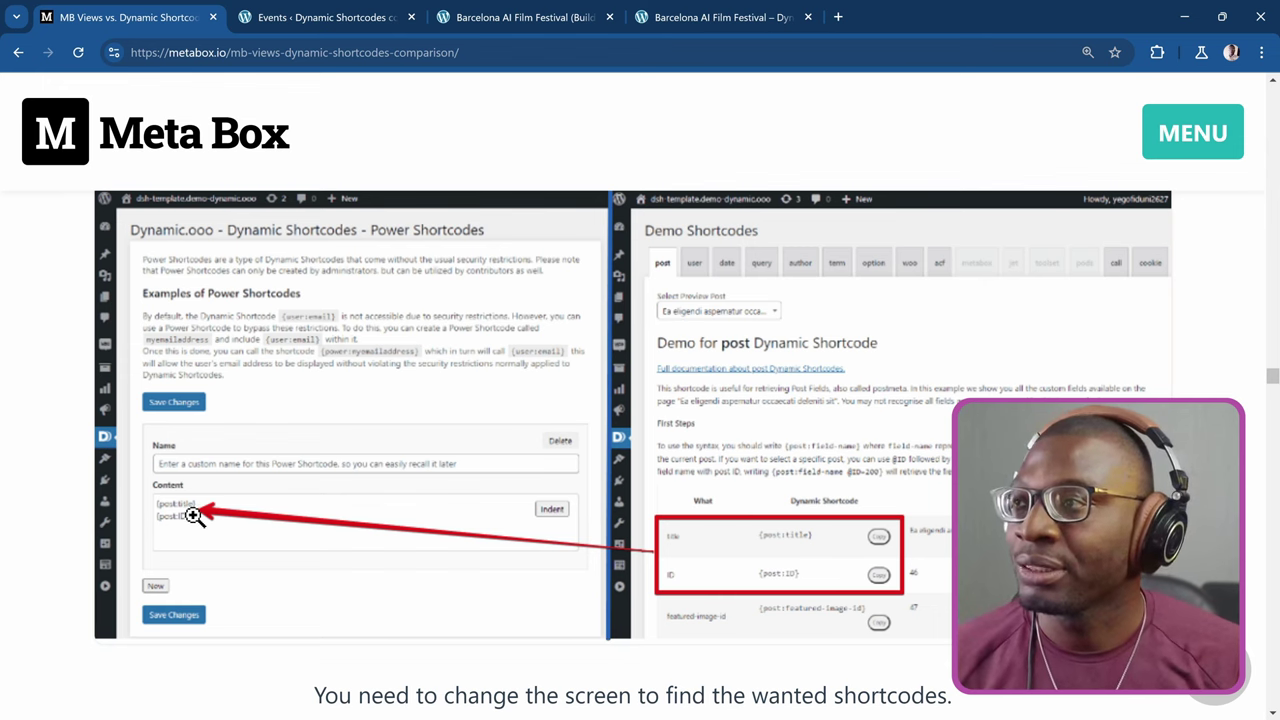
pyautogui.click(277, 17)
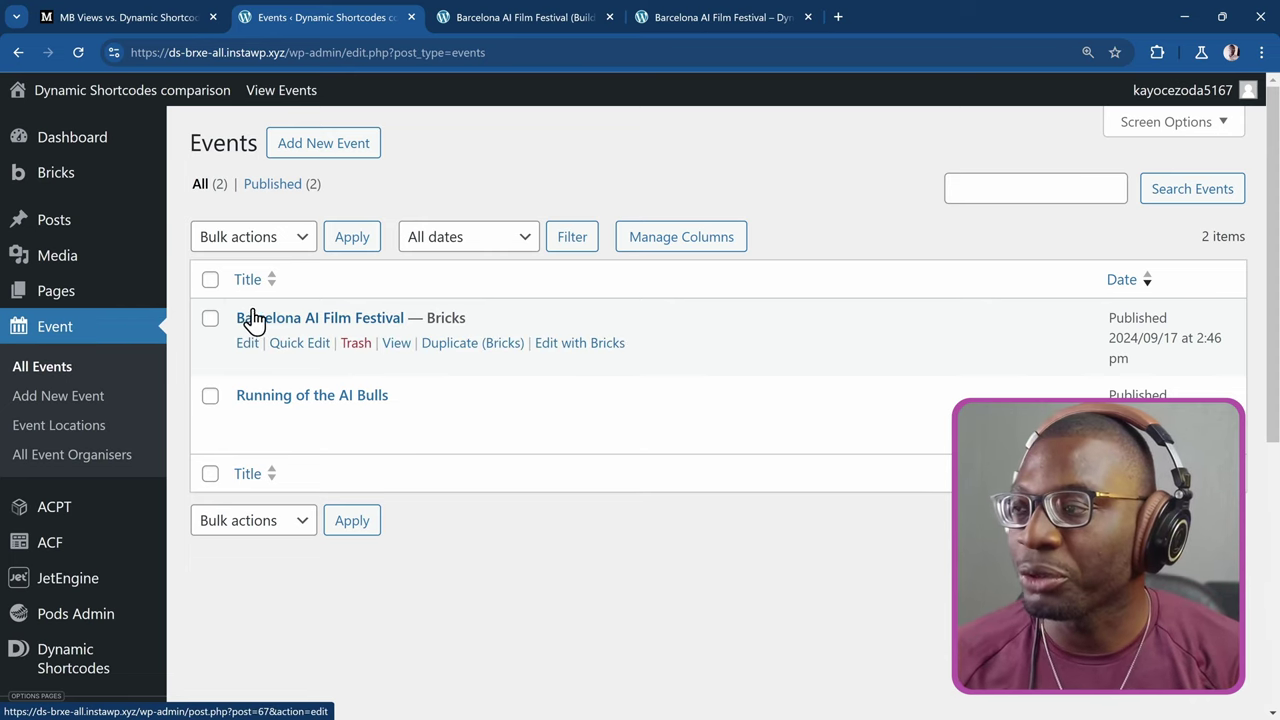
pyautogui.click(289, 320)
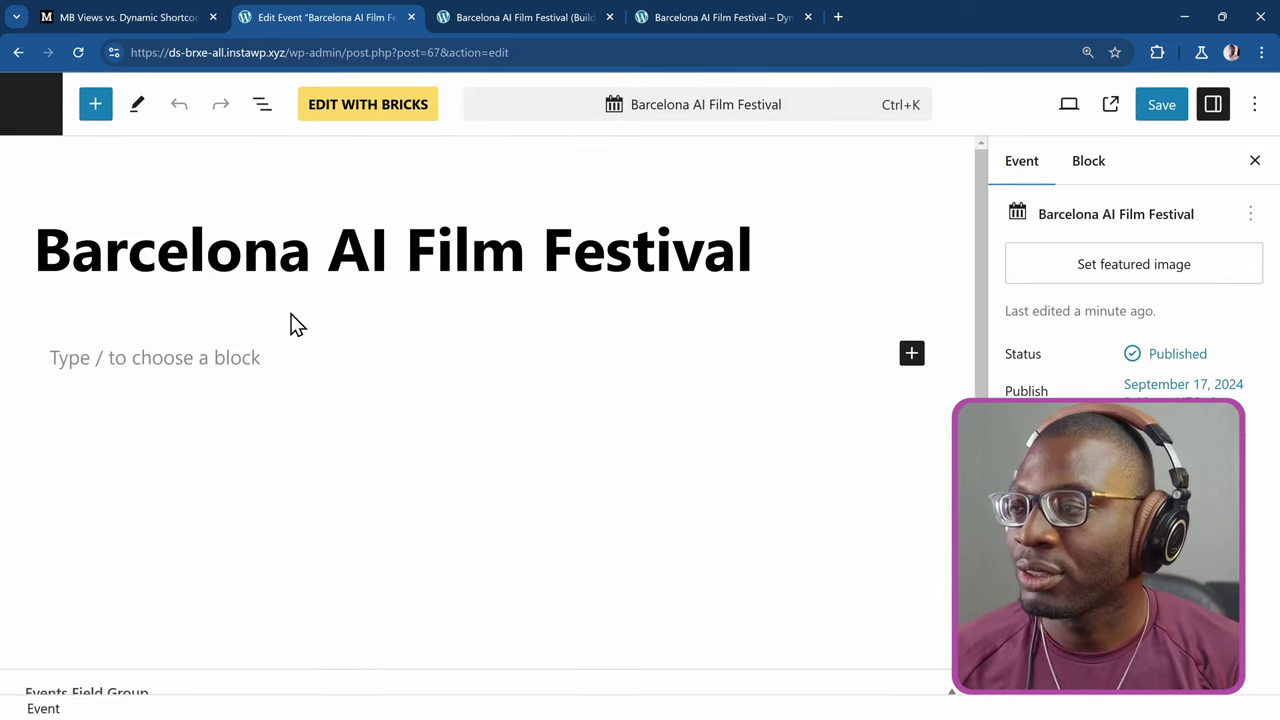
pyautogui.scroll(-3, 290, 322)
pyautogui.scroll(-1, 75, 412)
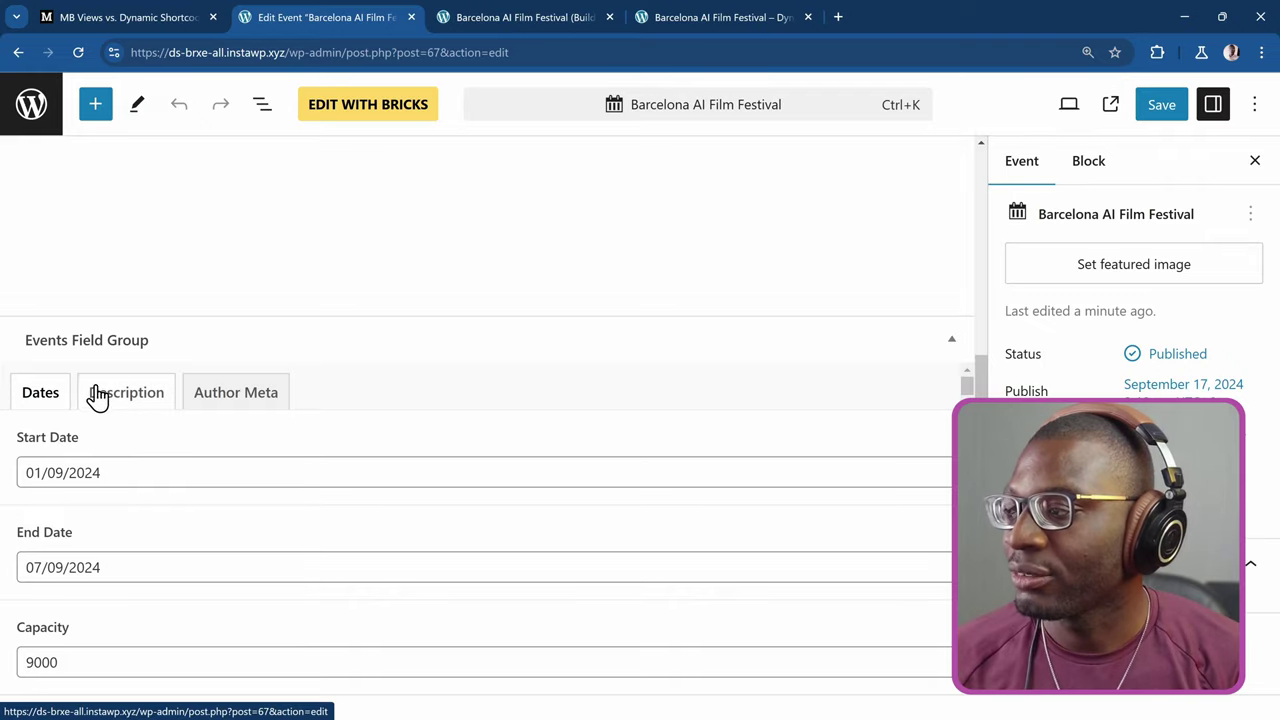
# Review the event's Description and Author Meta custom fields in the Events Field Group
pyautogui.click(96, 395)
pyautogui.scroll(-3, 100, 583)
pyautogui.scroll(2, 103, 580)
pyautogui.scroll(2, 102, 580)
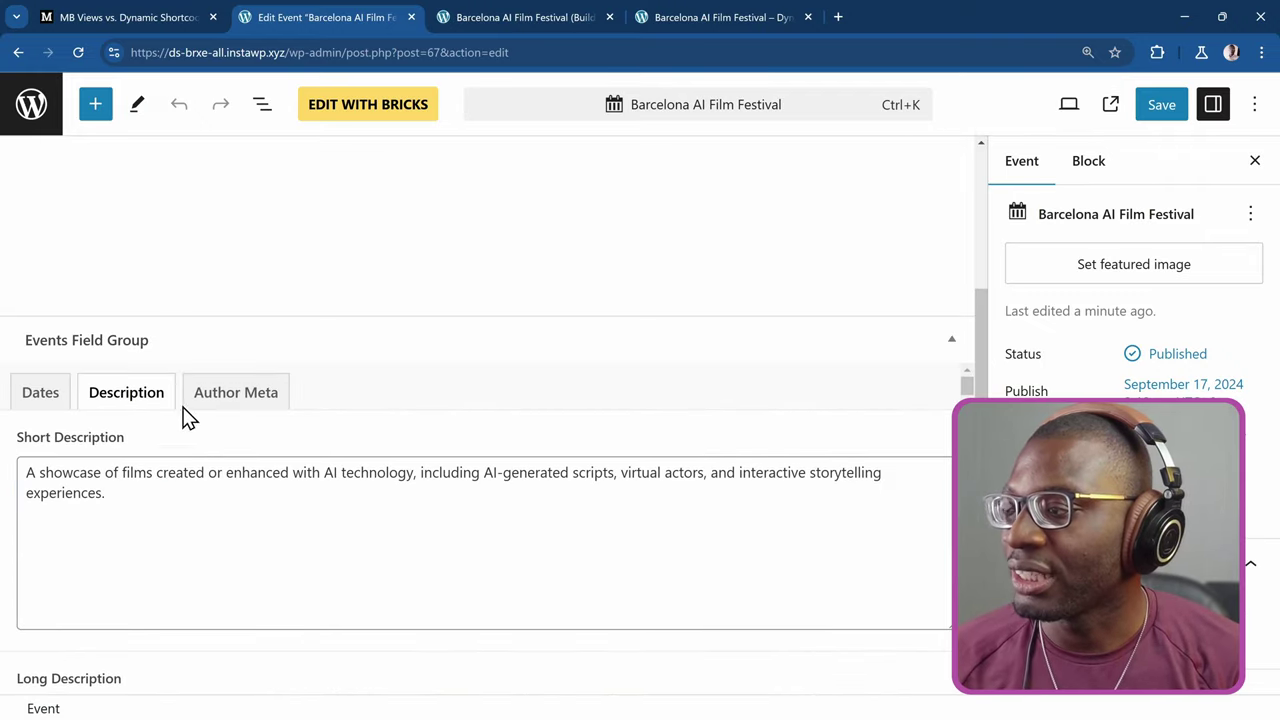
pyautogui.click(234, 396)
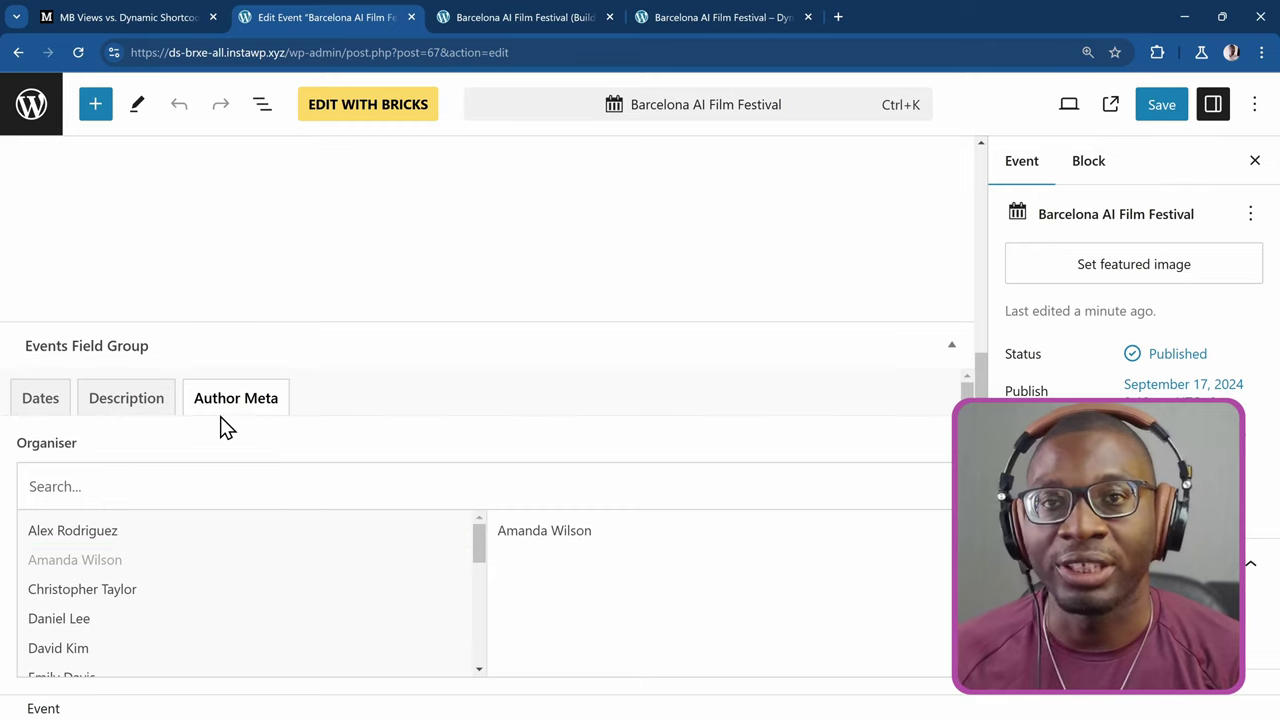
pyautogui.scroll(4, 222, 418)
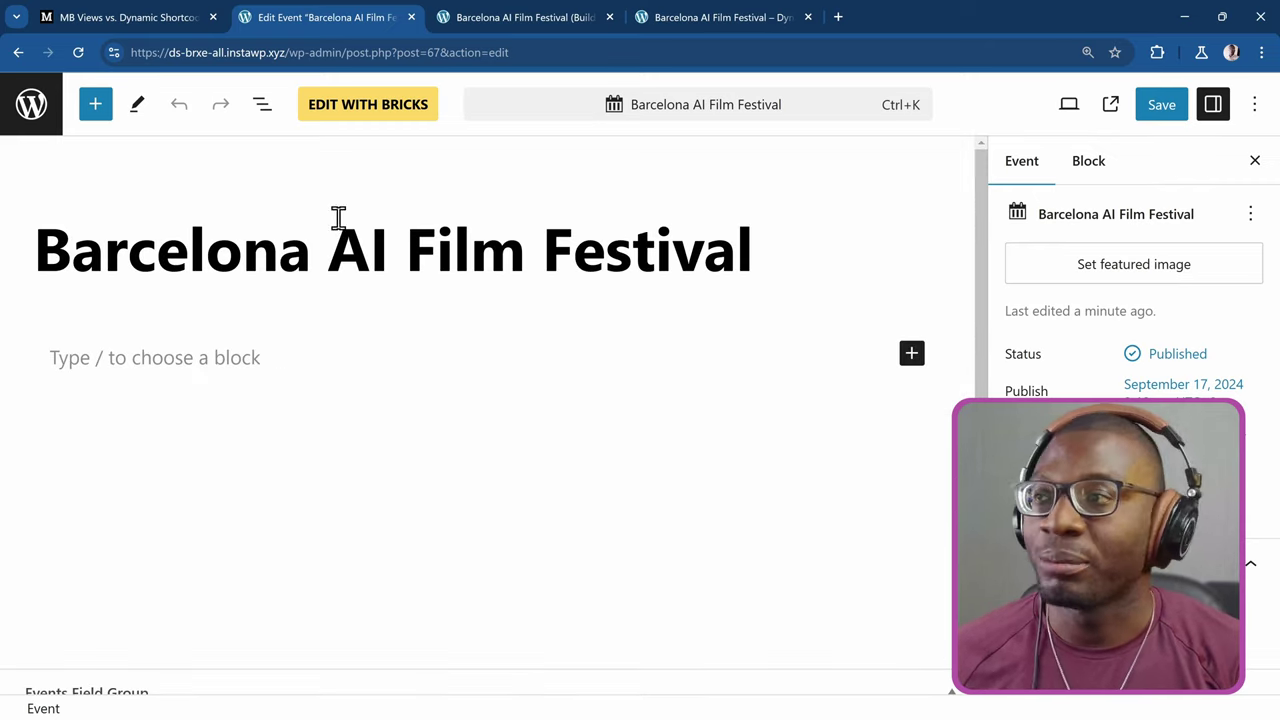
# Switch to the Bricks builder and write "The post title is {post:title} with an ID of {post:id}." in the Rich Text element
pyautogui.click(521, 20)
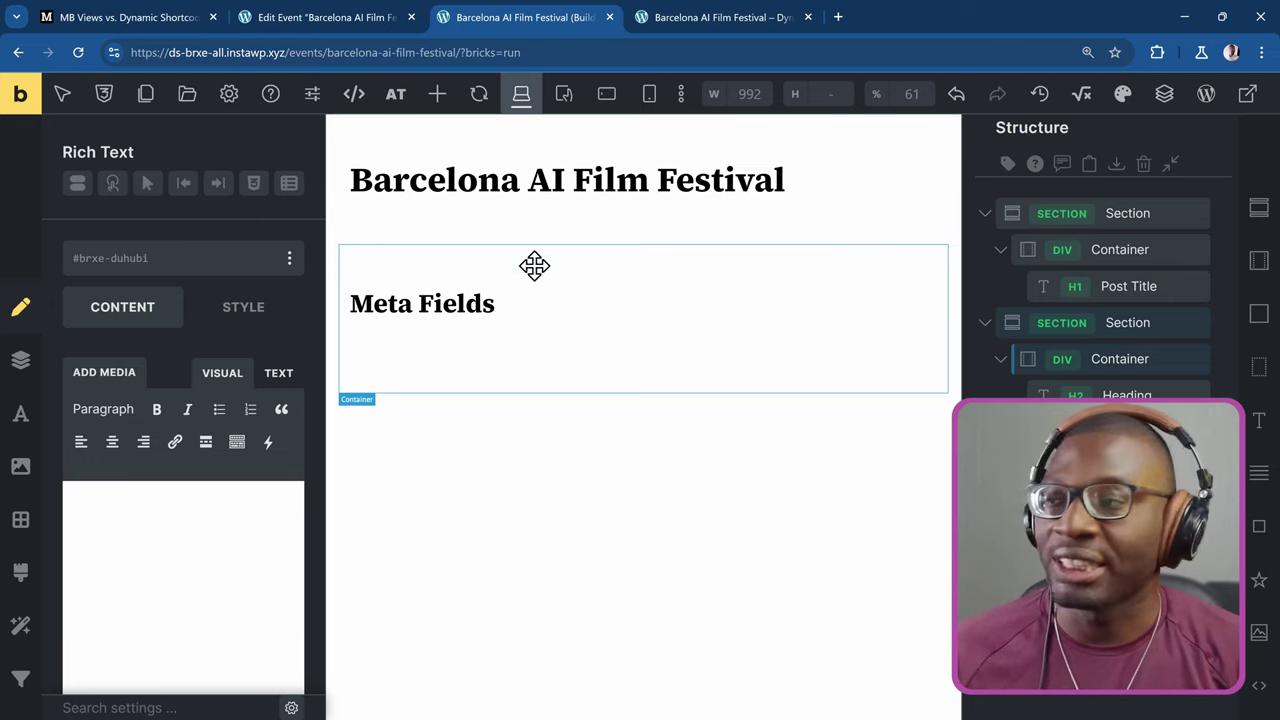
pyautogui.click(251, 500)
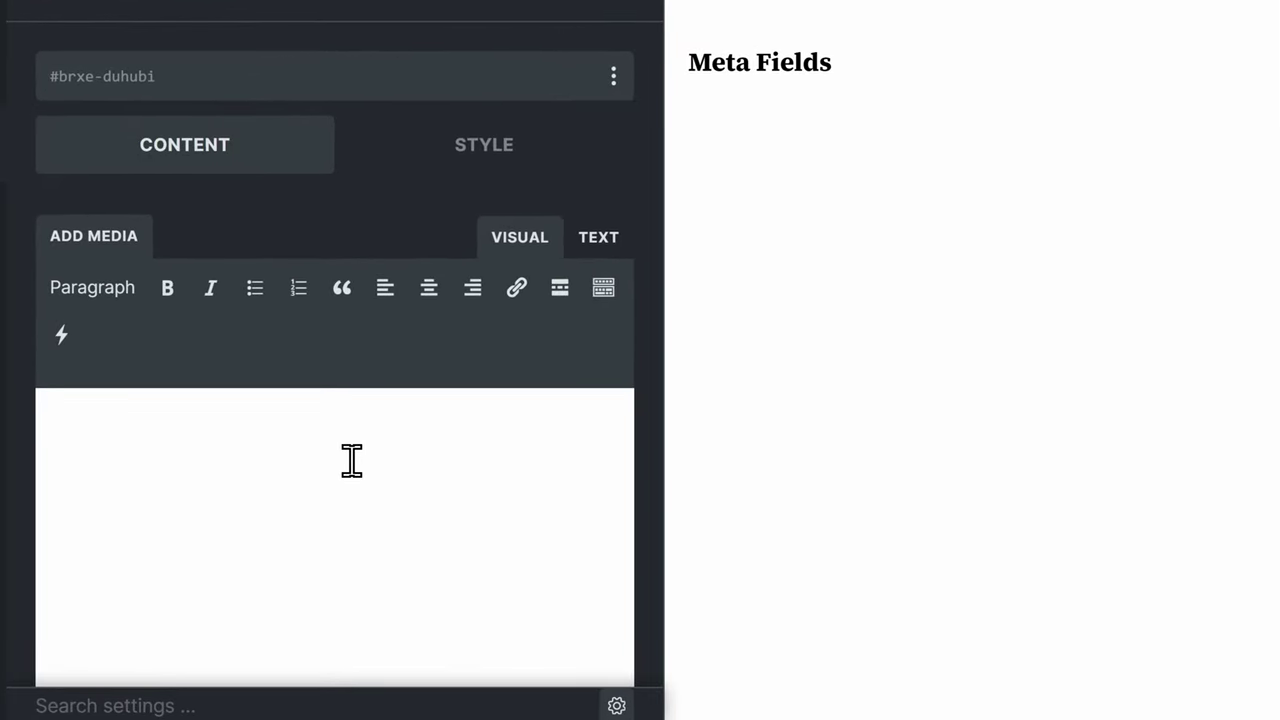
pyautogui.write('The post title is {}')
pyautogui.press('Left')
pyautogui.write('post:')
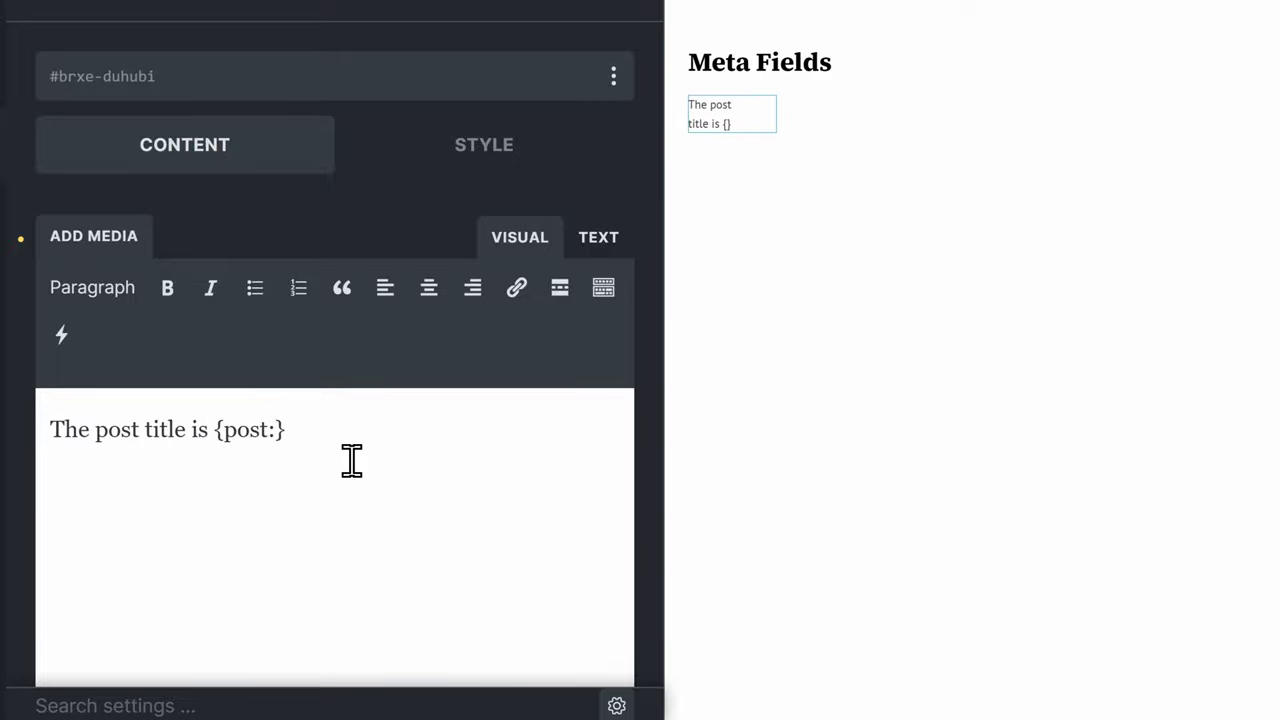
pyautogui.write('title')
pyautogui.press('Right')
pyautogui.write('with an ID of {}')
pyautogui.press('Left')
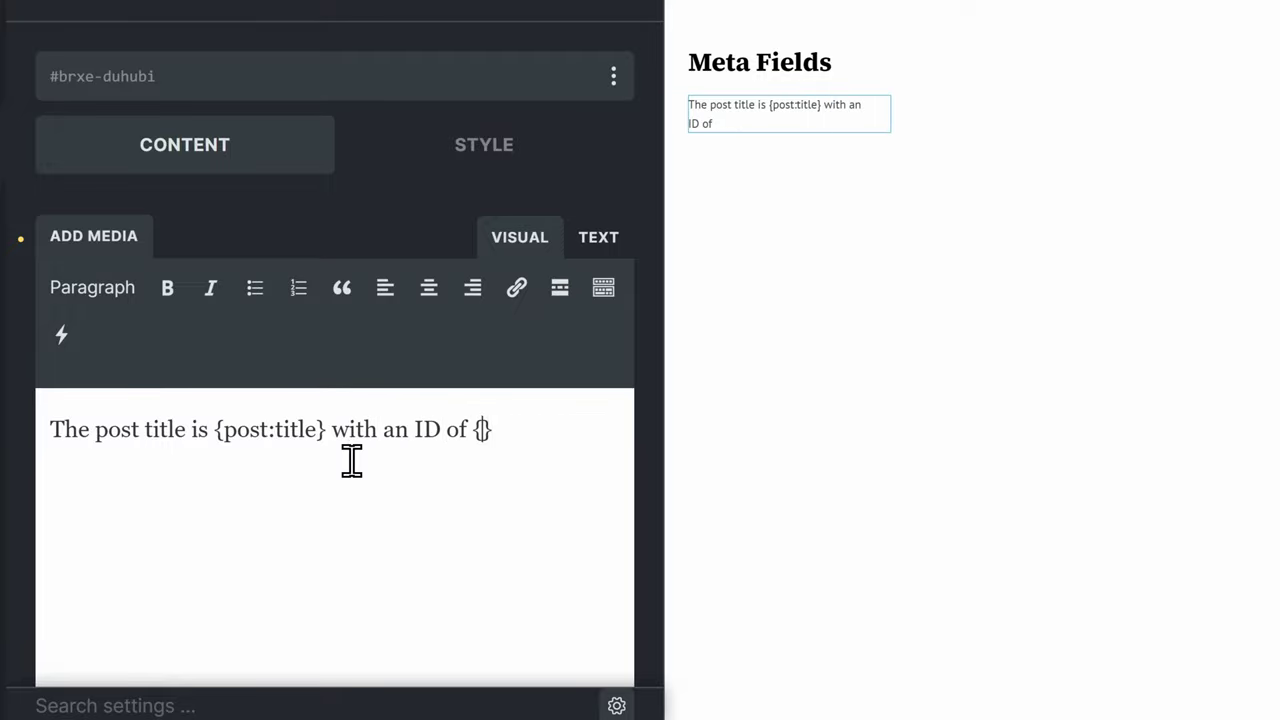
pyautogui.write('post:id')
pyautogui.press('Right')
pyautogui.write('.')
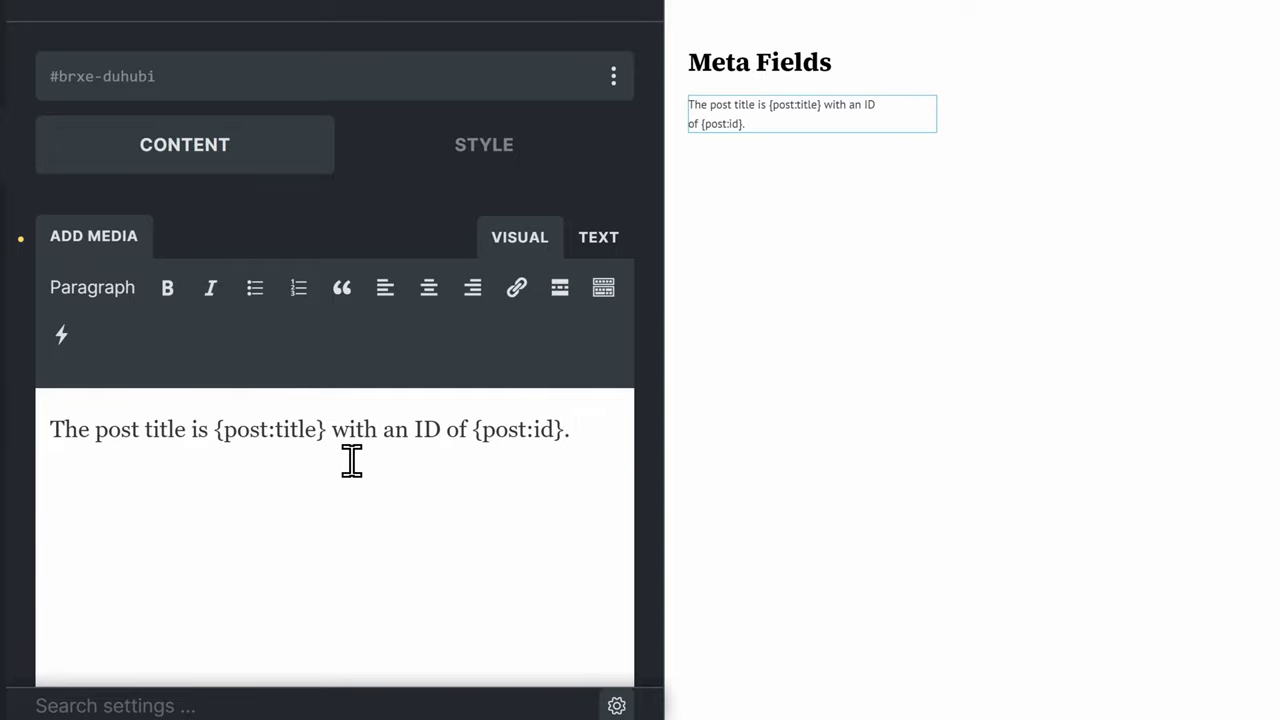
# Add a new line "Post Short Description" below the first sentence and format it as Heading 3
pyautogui.press('Return')
pyautogui.write('Post Short D')
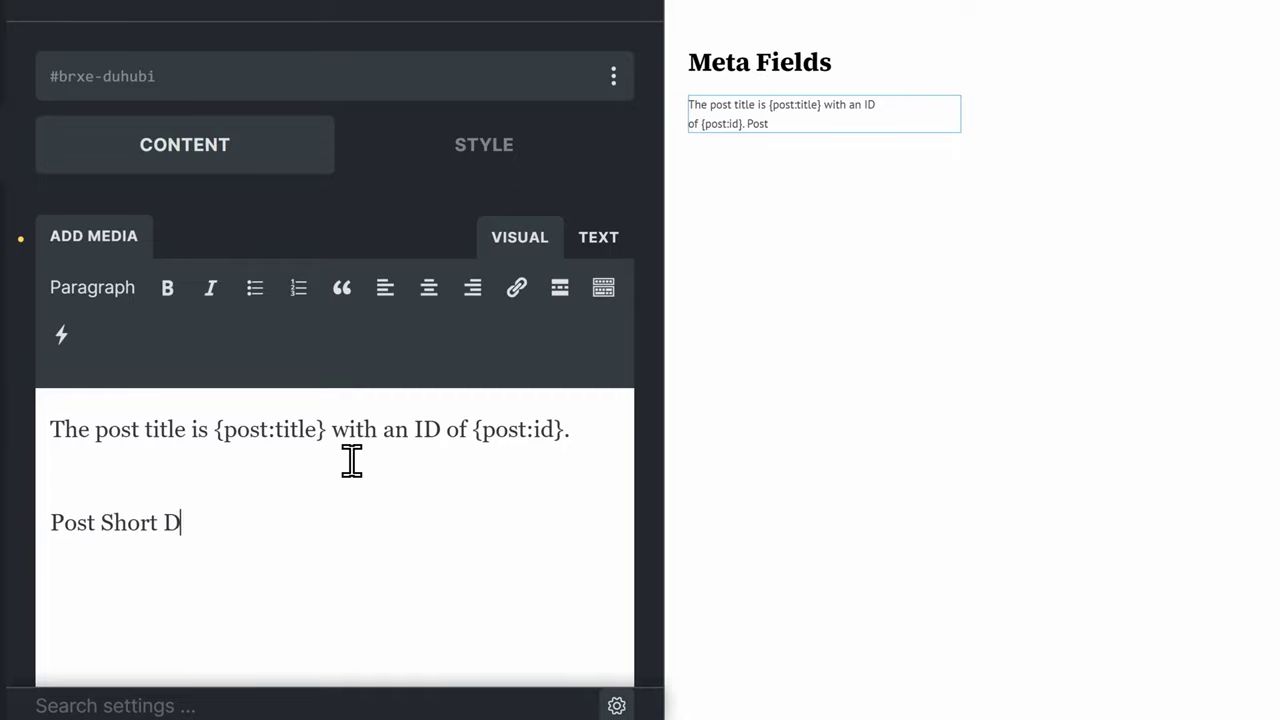
pyautogui.write('escription is')
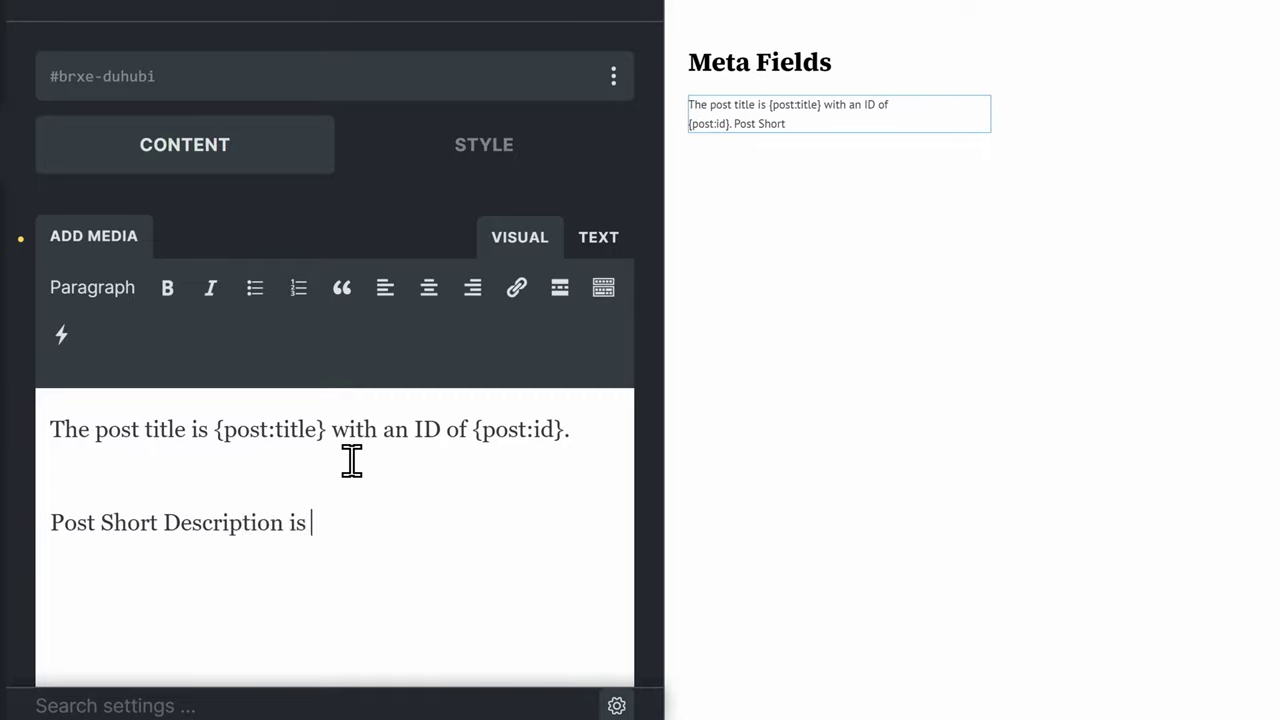
pyautogui.press('BackSpace')
pyautogui.press('BackSpace')
pyautogui.press('BackSpace')
pyautogui.press('BackSpace')
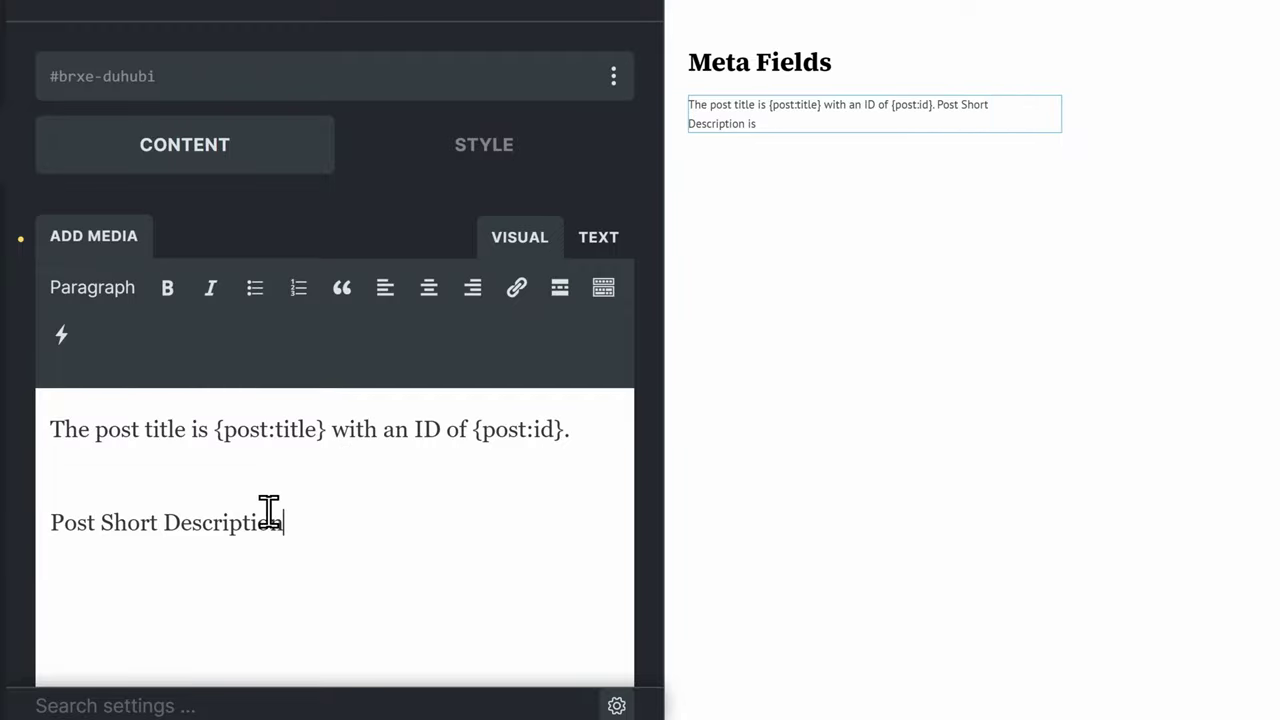
pyautogui.tripleClick(268, 515)
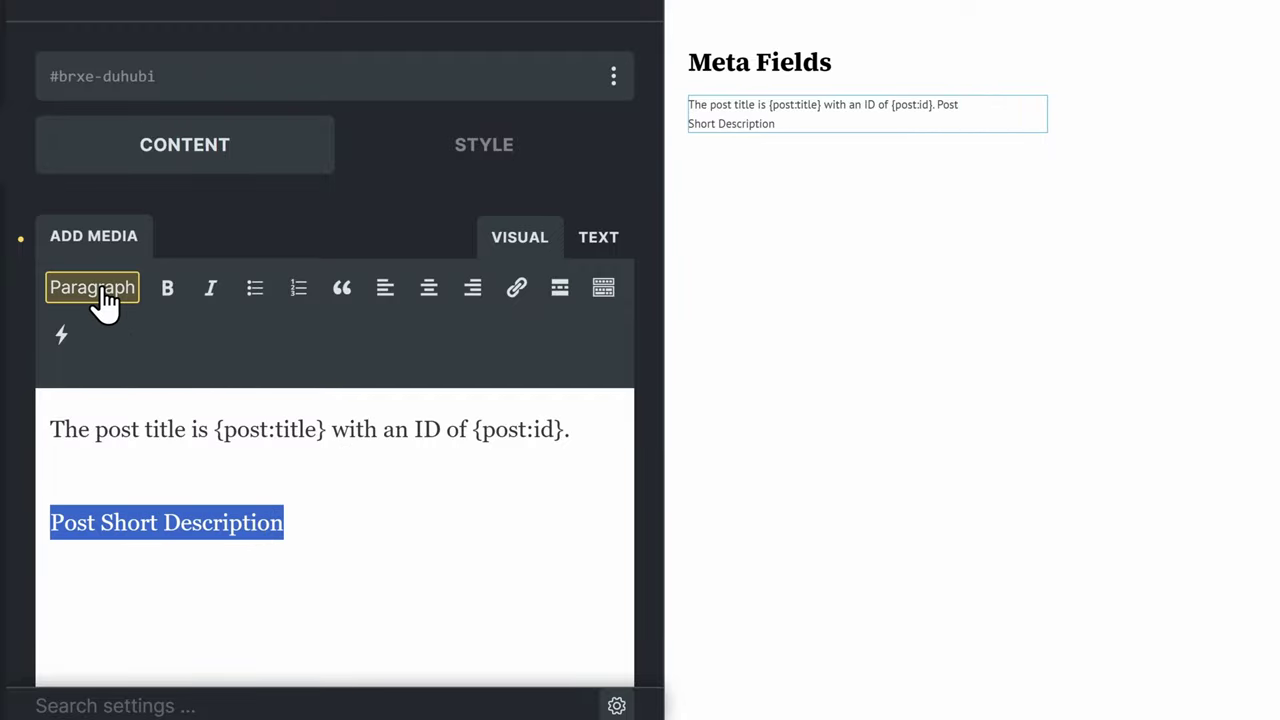
pyautogui.click(105, 300)
pyautogui.click(257, 57)
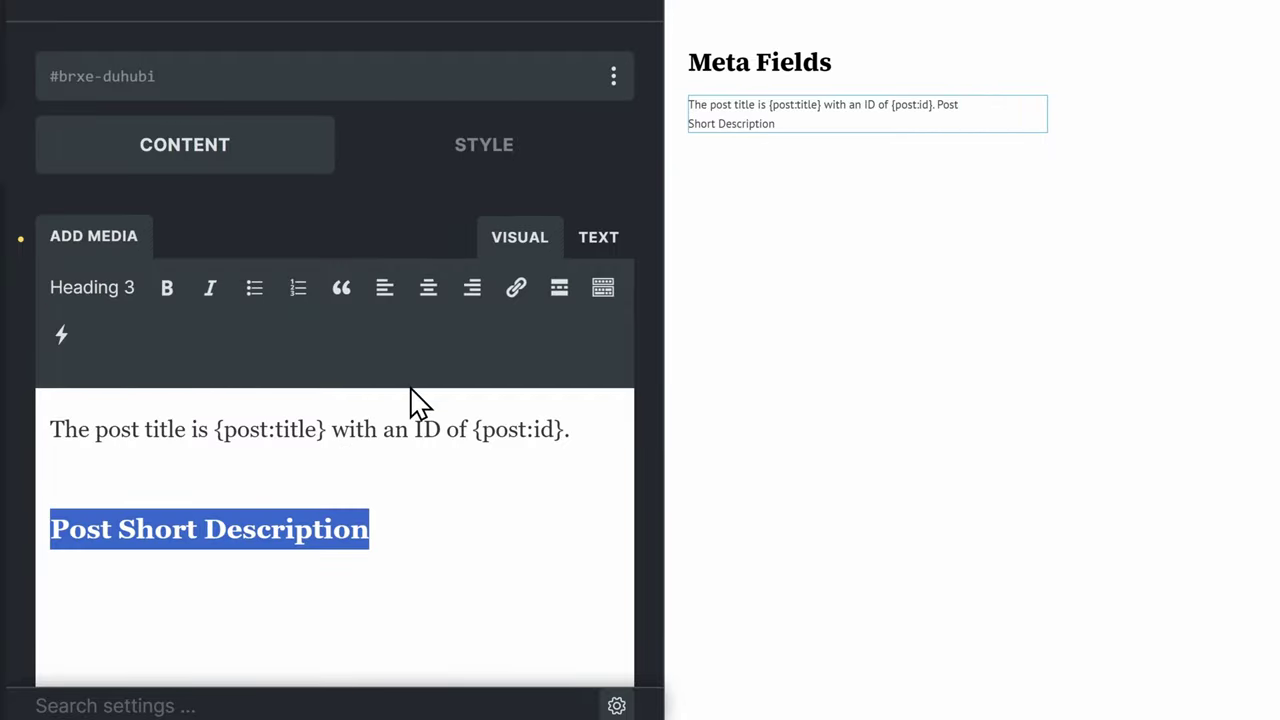
# Insert the shortcode {post:short_description} as a paragraph beneath the Post Short Description heading
pyautogui.click(434, 518)
pyautogui.press('Return')
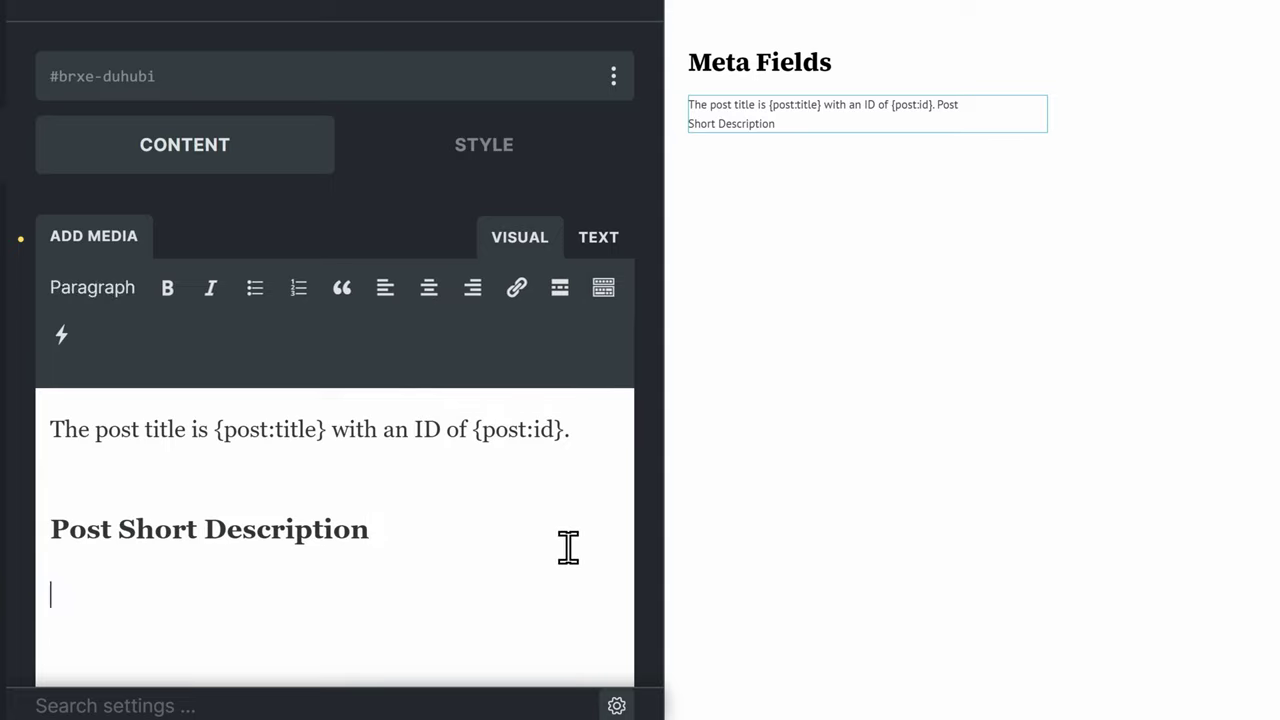
pyautogui.write('{}')
pyautogui.write('post:short')
pyautogui.write('_description')
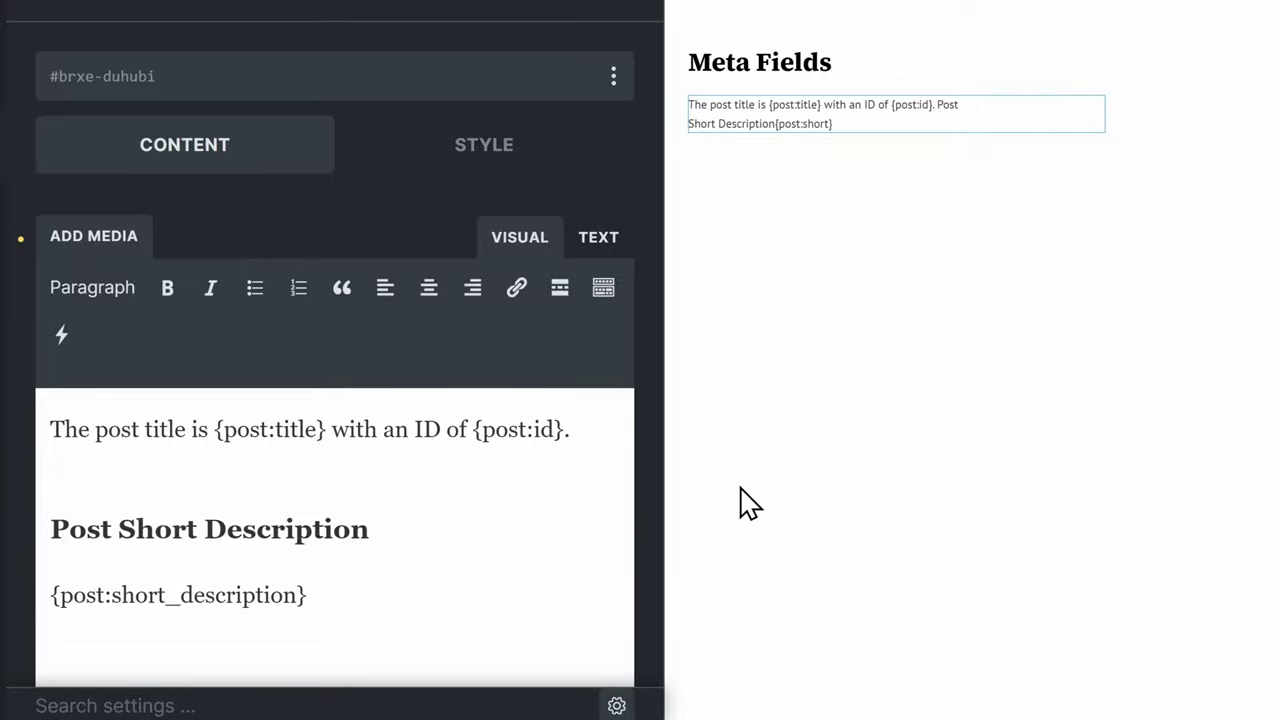
# Preview the event page on the front end and reload it to check the shortcode output
pyautogui.scroll(-1, 430, 590)
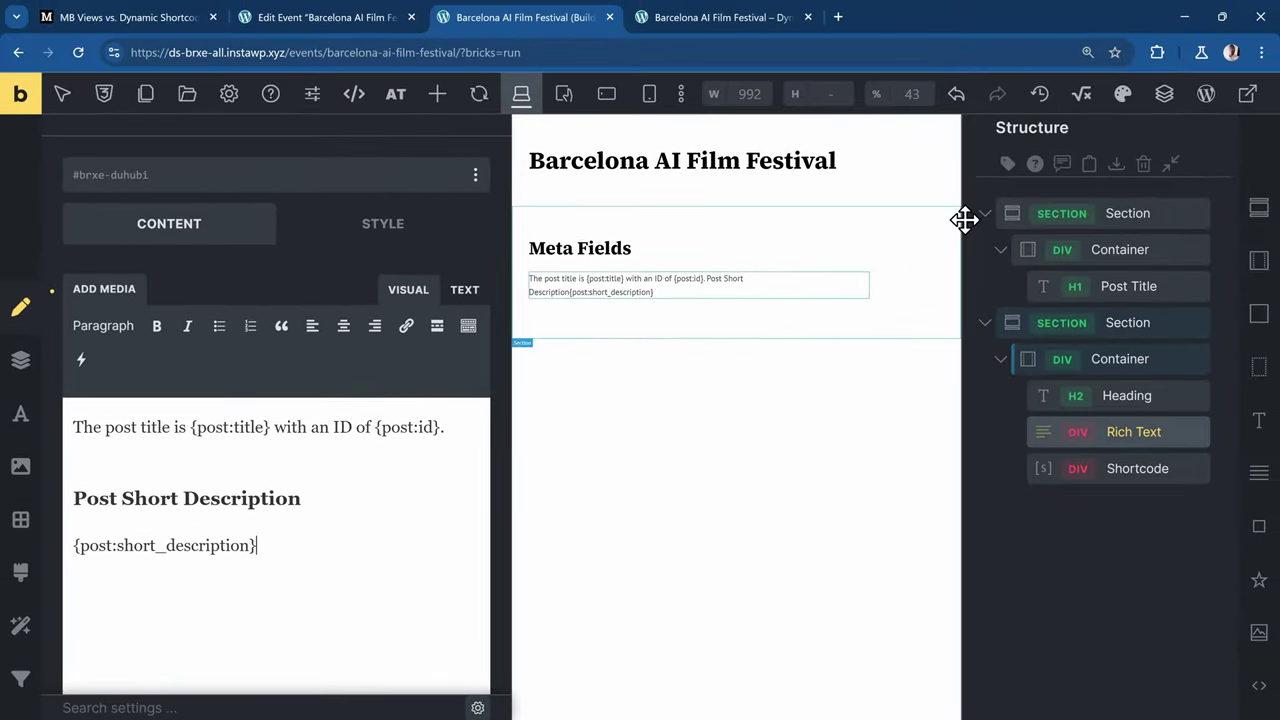
pyautogui.click(1247, 93)
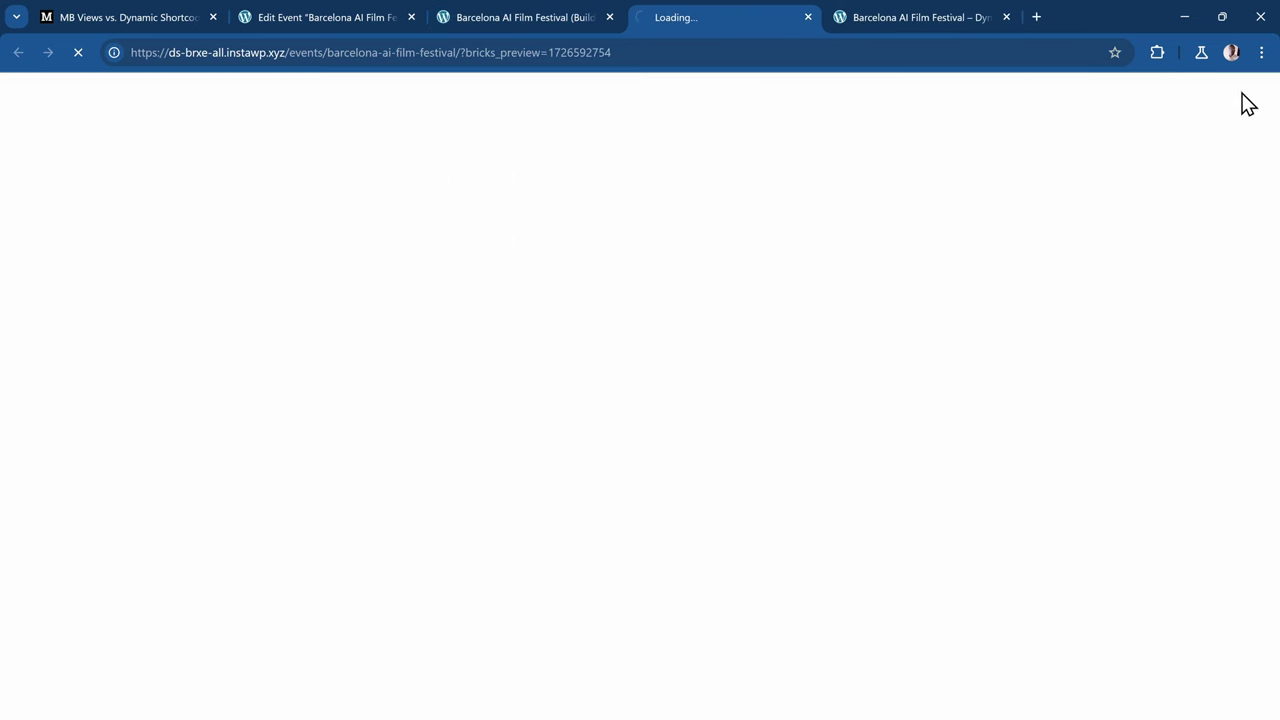
pyautogui.click(527, 17)
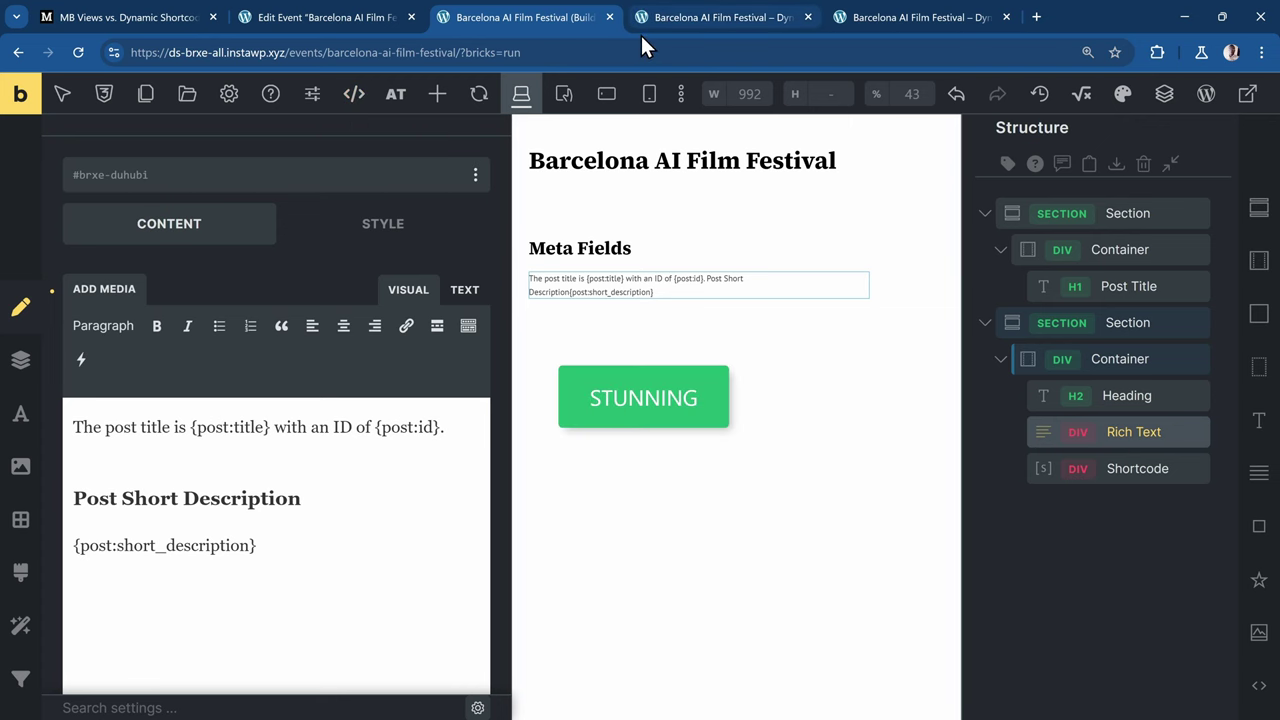
pyautogui.click(672, 22)
pyautogui.click(84, 54)
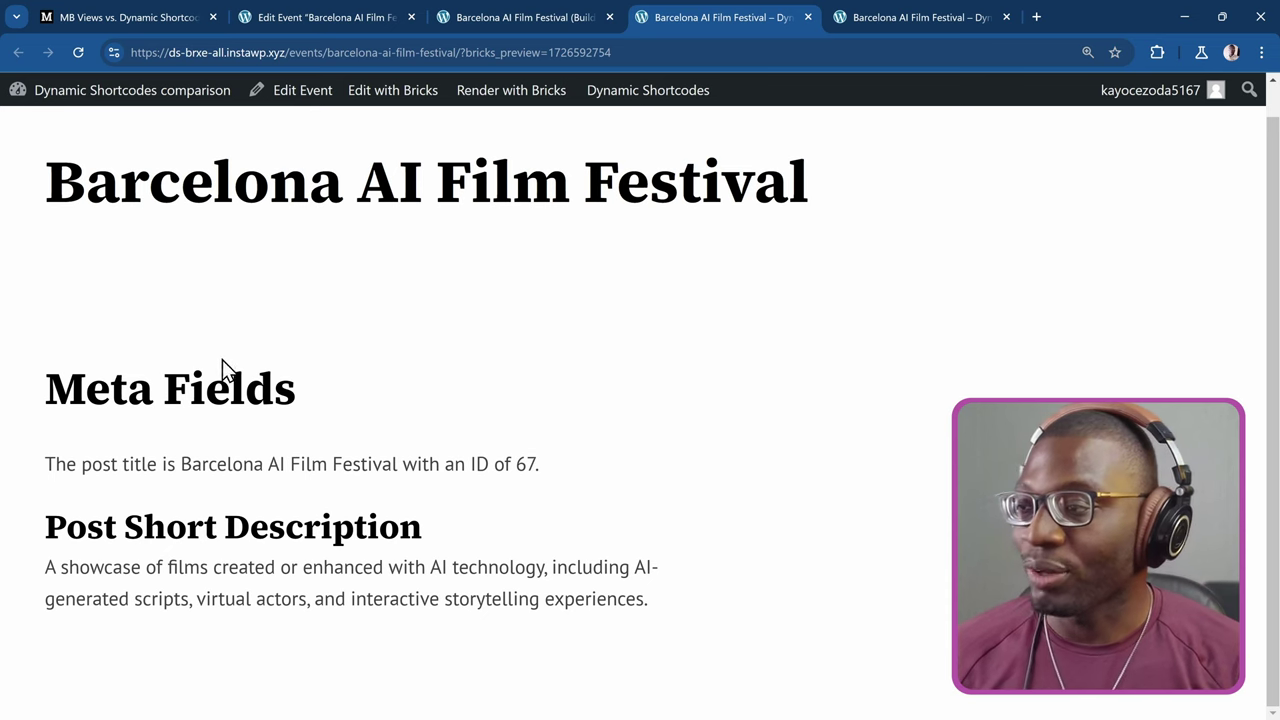
# Return to the WordPress events list and look up the post ID of Running of the AI Bulls
pyautogui.click(509, 17)
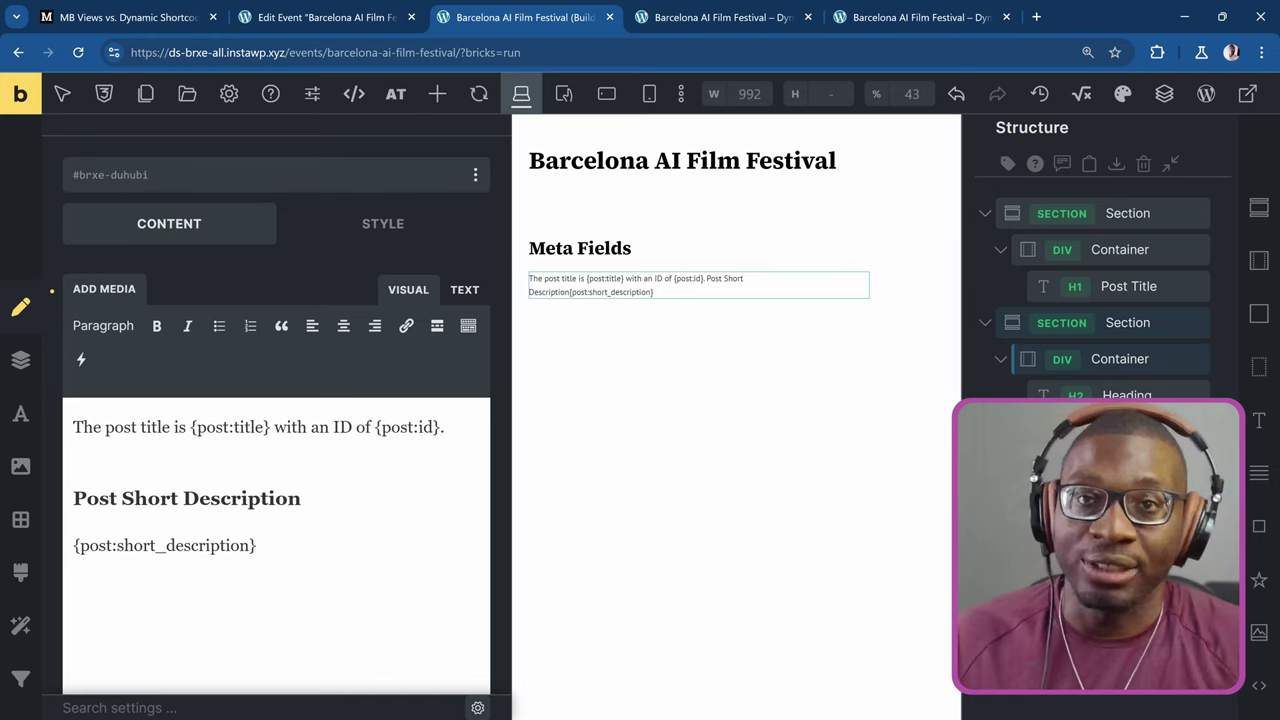
pyautogui.click(340, 18)
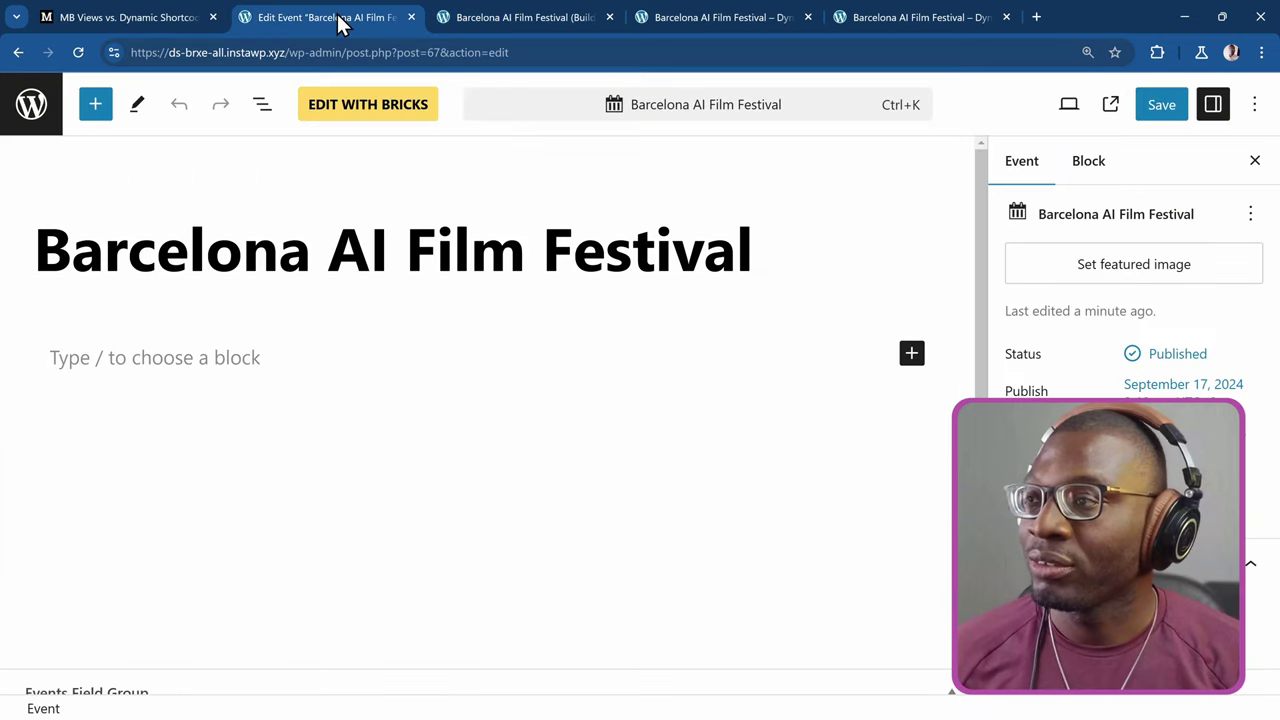
pyautogui.click(28, 106)
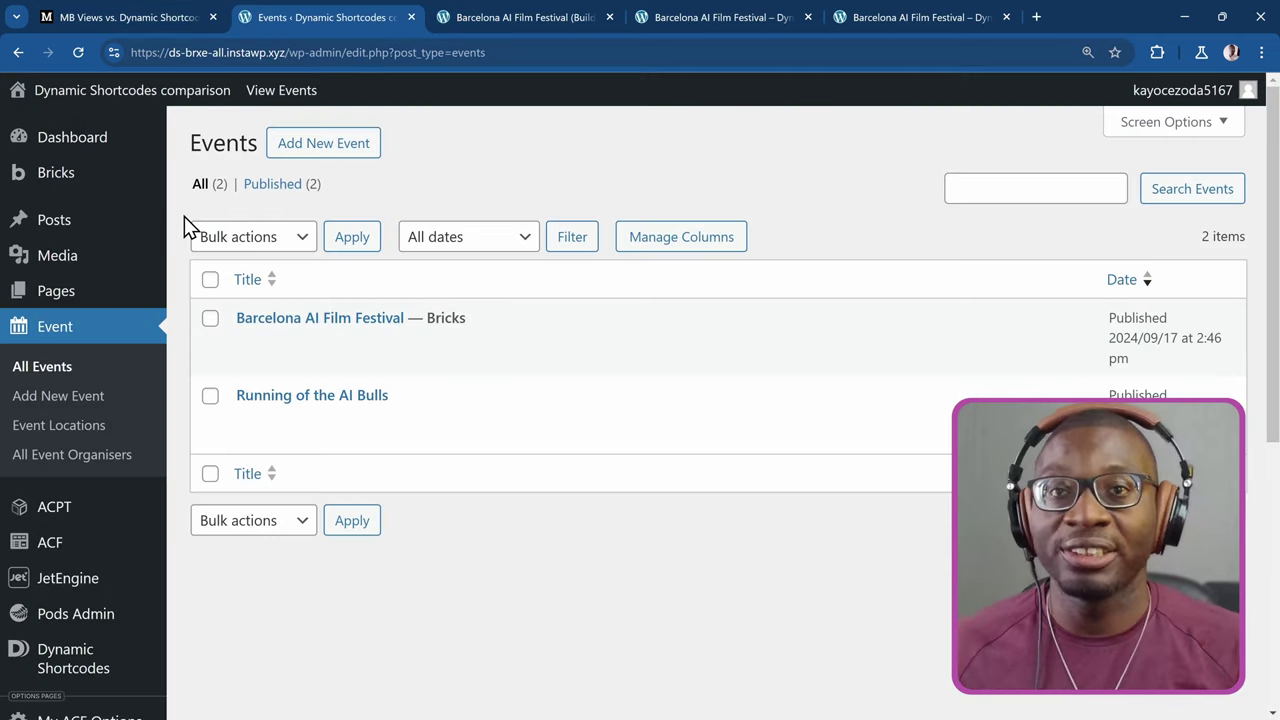
pyautogui.moveTo(290, 340)
pyautogui.moveTo(337, 398)
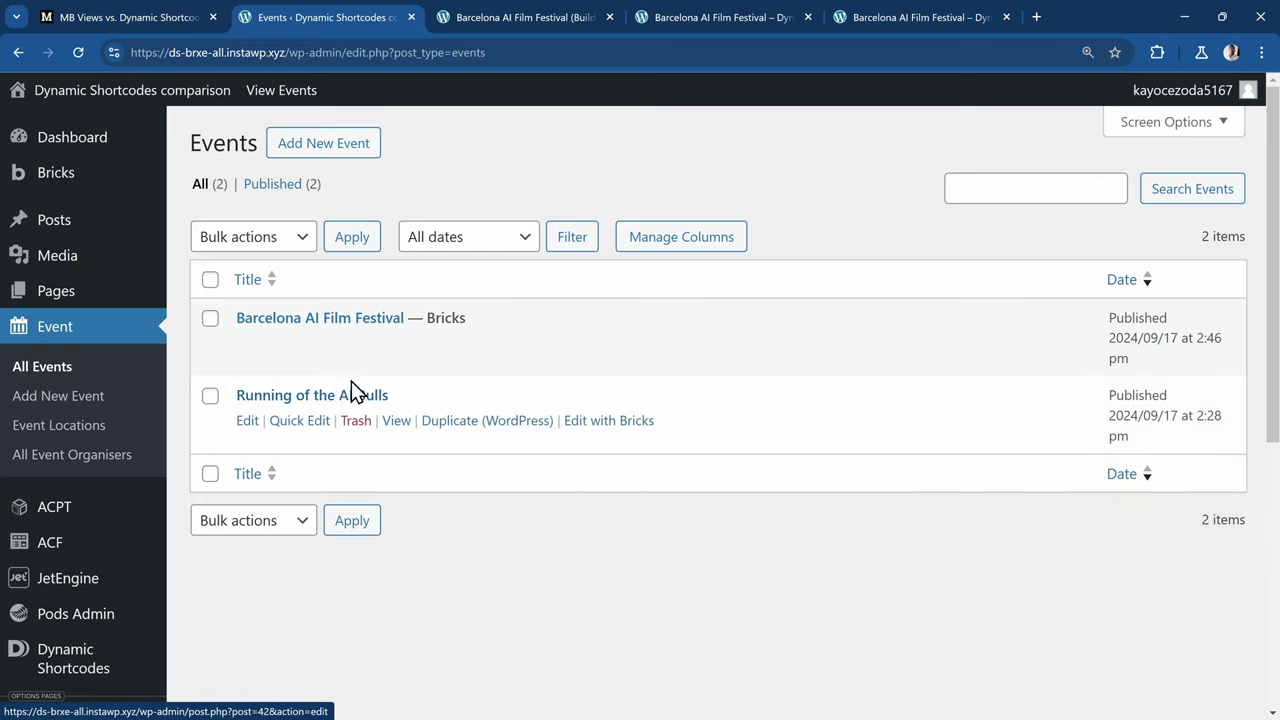
# Change the title shortcode in the Rich Text element to {post:title @ id=42} and check it on the front-end preview
pyautogui.click(526, 16)
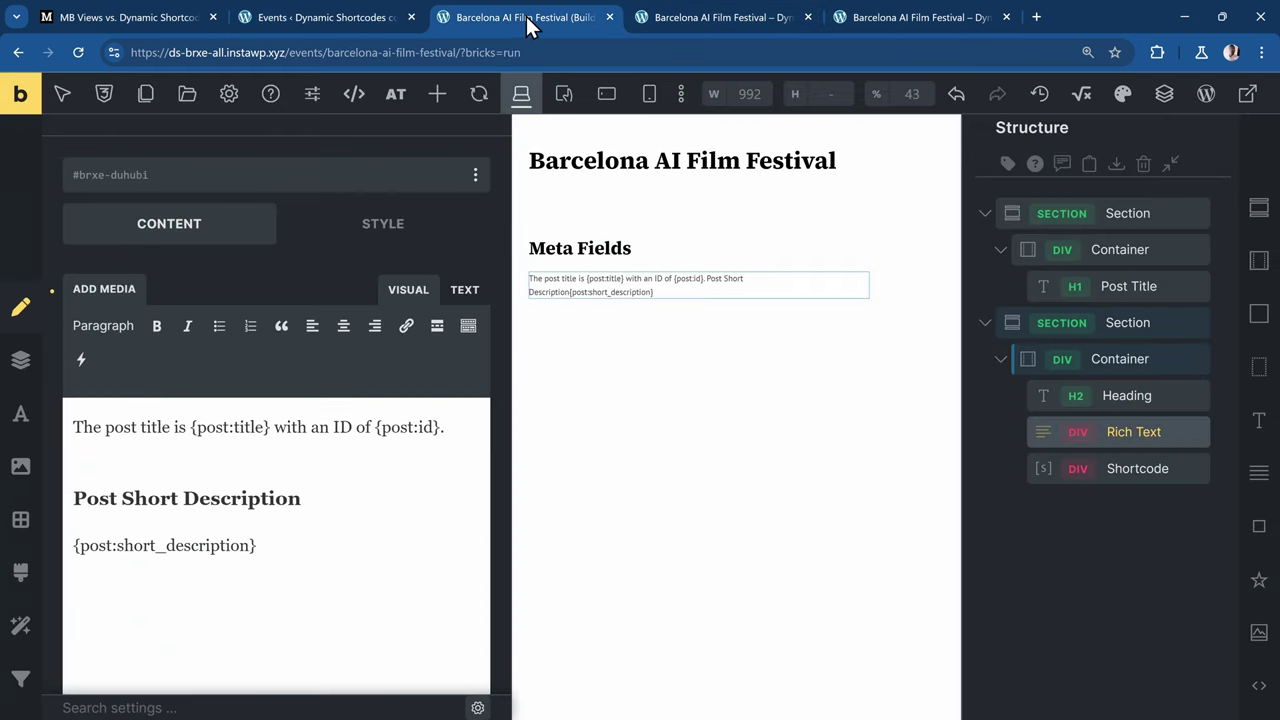
pyautogui.click(261, 427)
pyautogui.write('@ id=42')
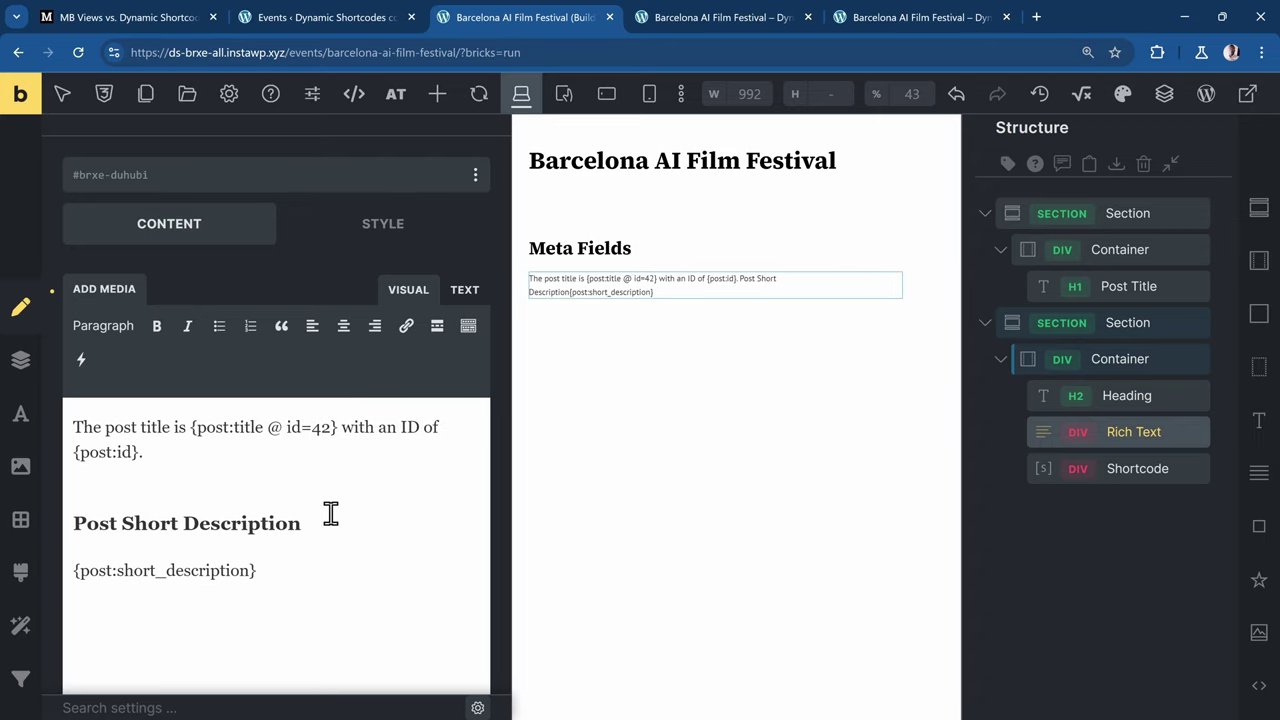
pyautogui.click(685, 17)
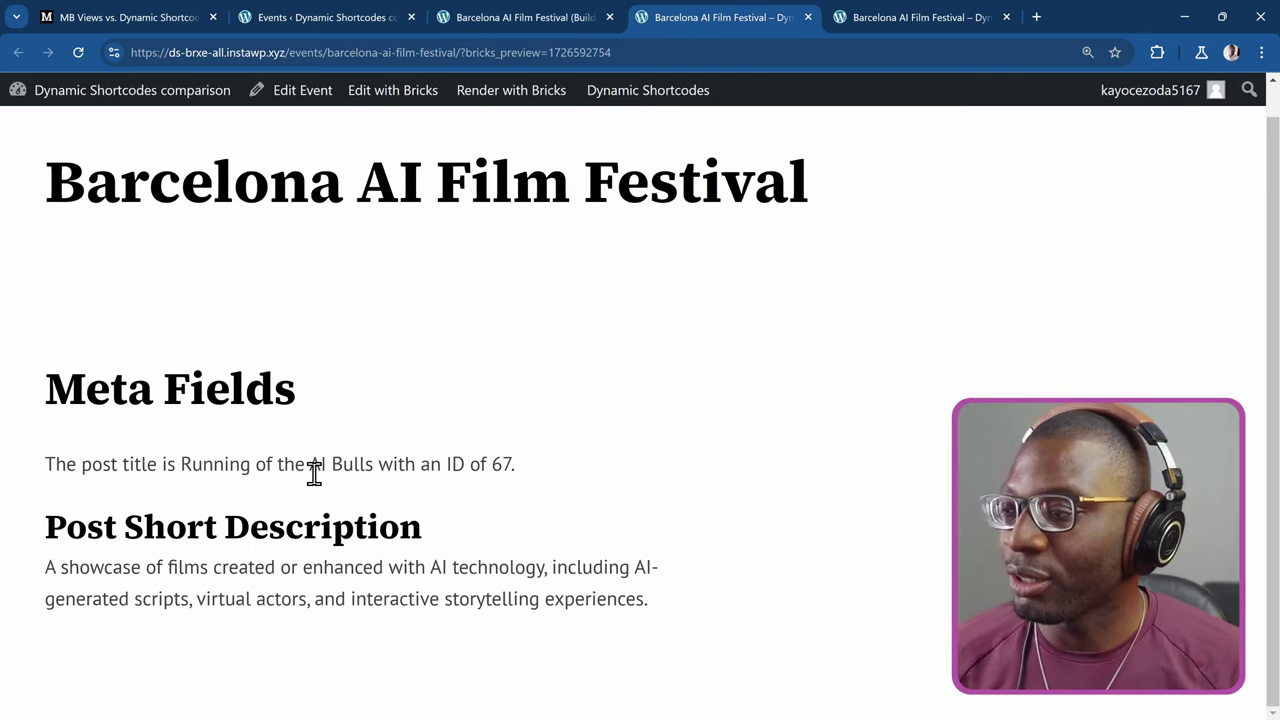
# Read the Data Types section of the MB Views vs. Dynamic Shortcodes article, ending back on the events list
pyautogui.click(330, 18)
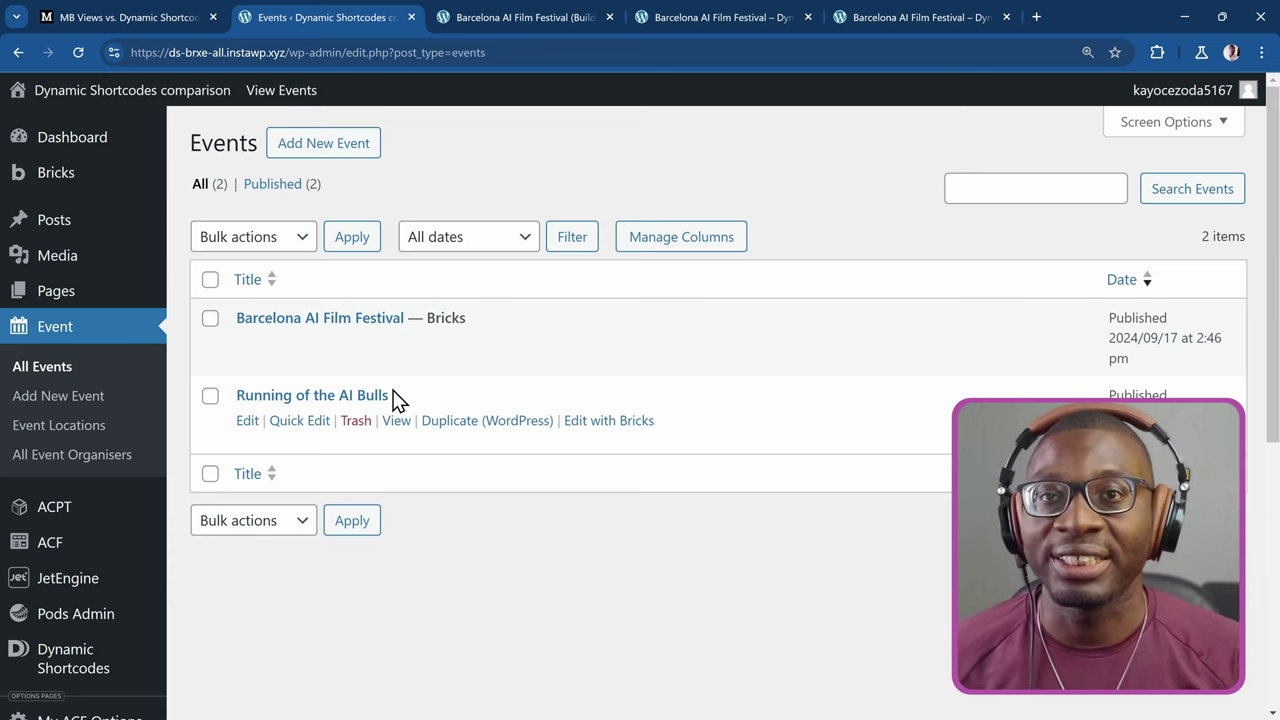
pyautogui.hotkey('ctrl', 'shift', 'Tab')
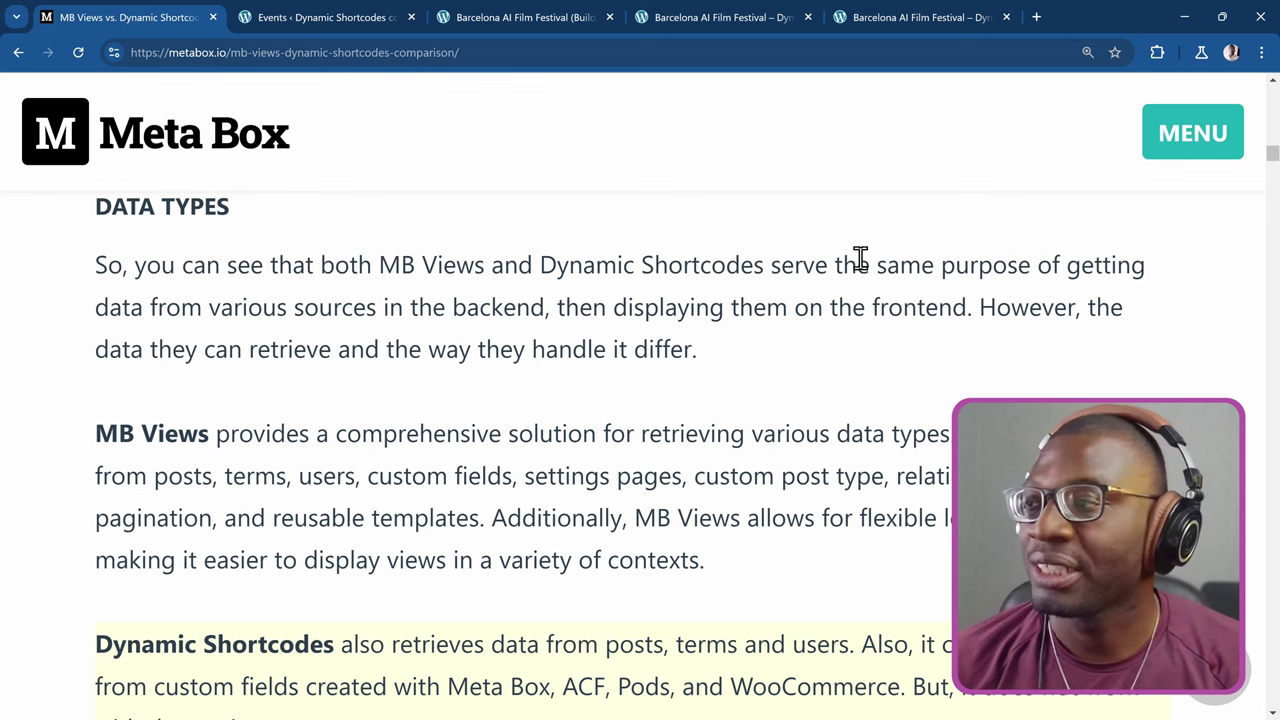
pyautogui.scroll(-2, 540, 400)
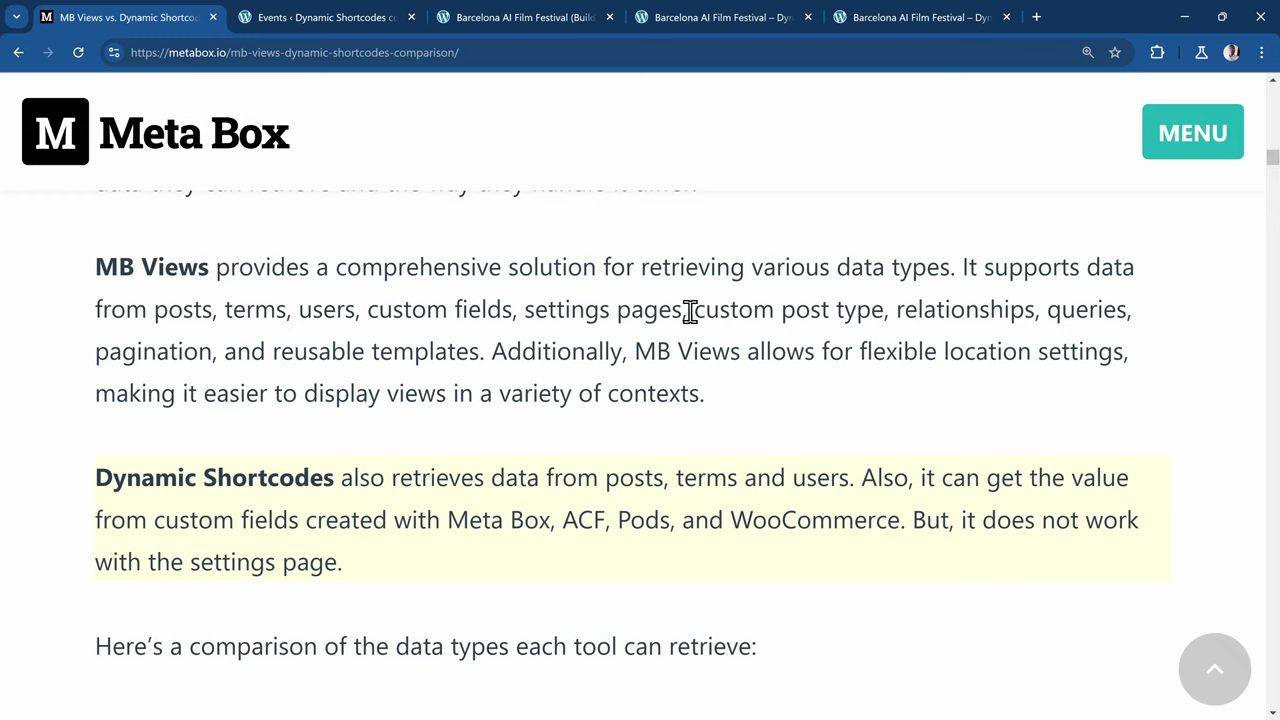
pyautogui.scroll(-1, 435, 430)
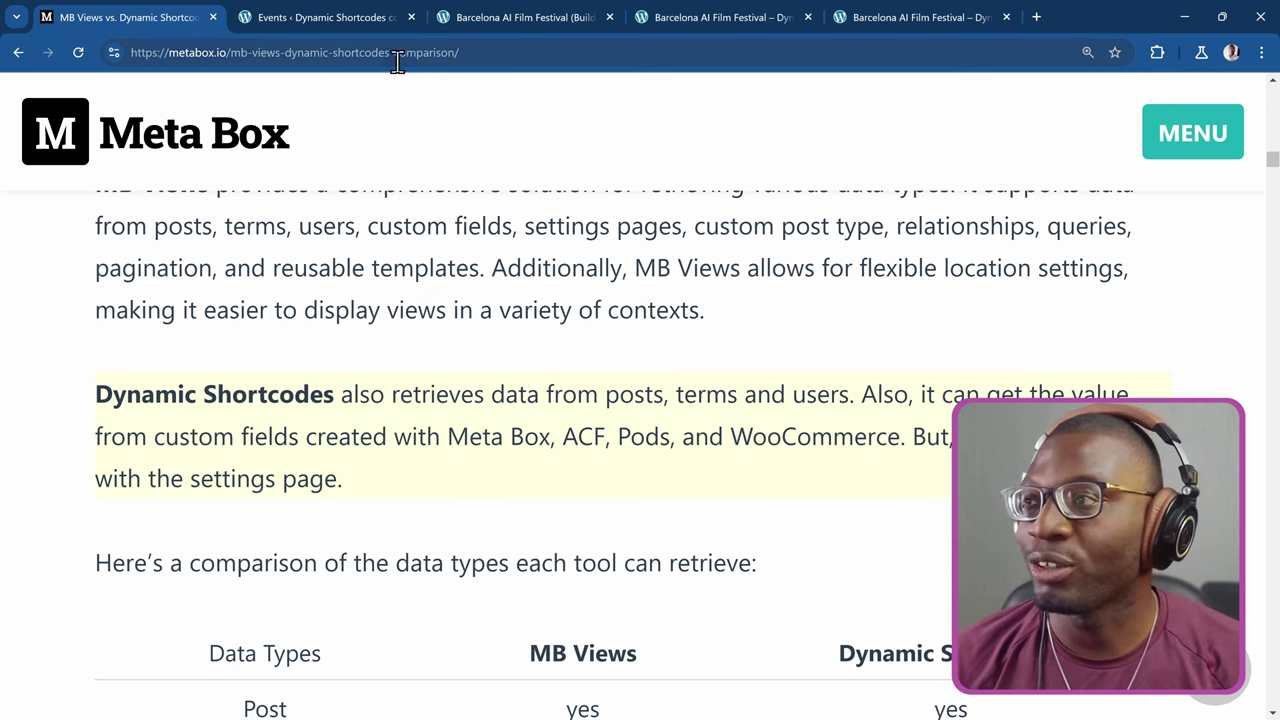
pyautogui.click(298, 15)
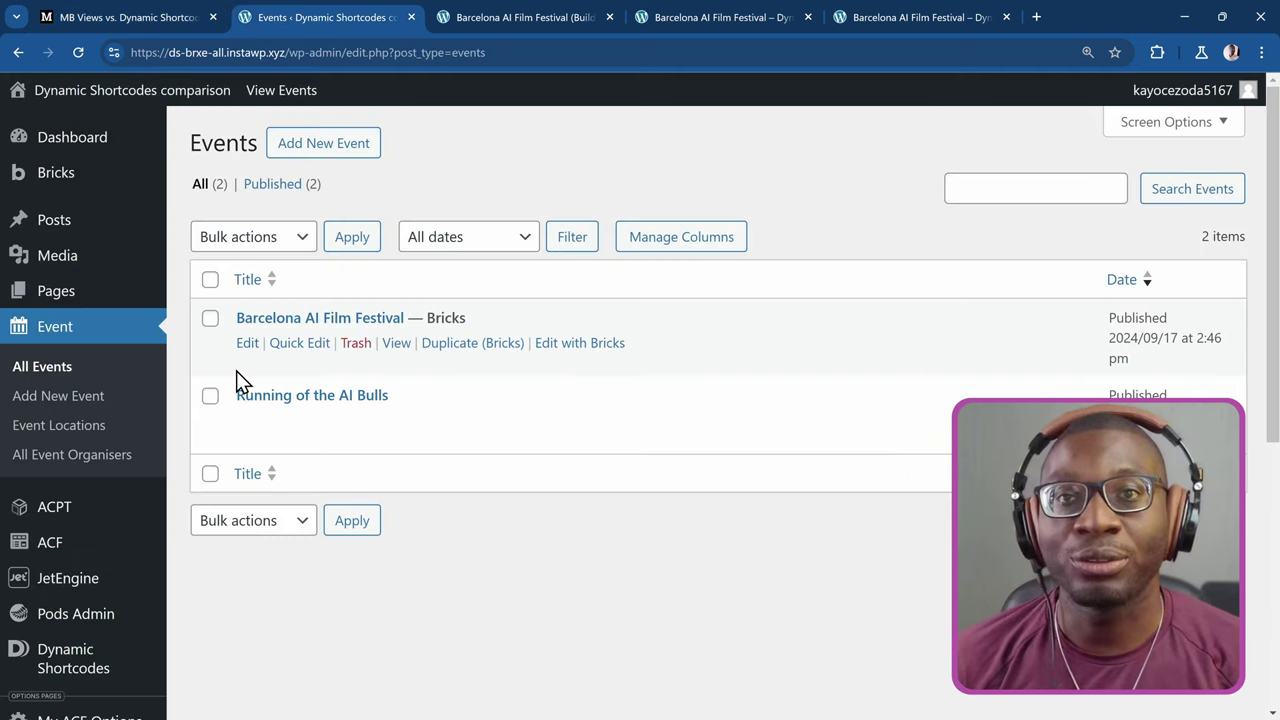
# Review the installed custom field plugins and the David Secret field on the ACF, ACPT and JetEngine options pages
pyautogui.scroll(-1, 238, 368)
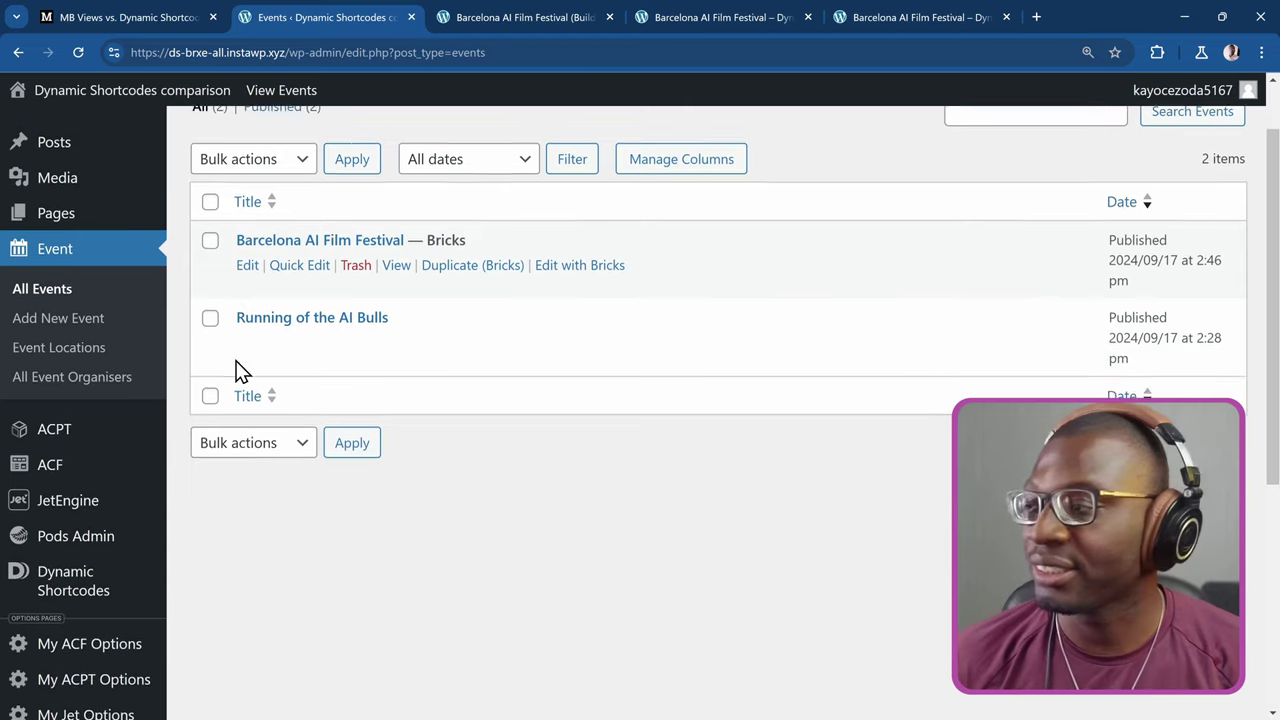
pyautogui.scroll(-1, 238, 368)
pyautogui.moveTo(93, 380)
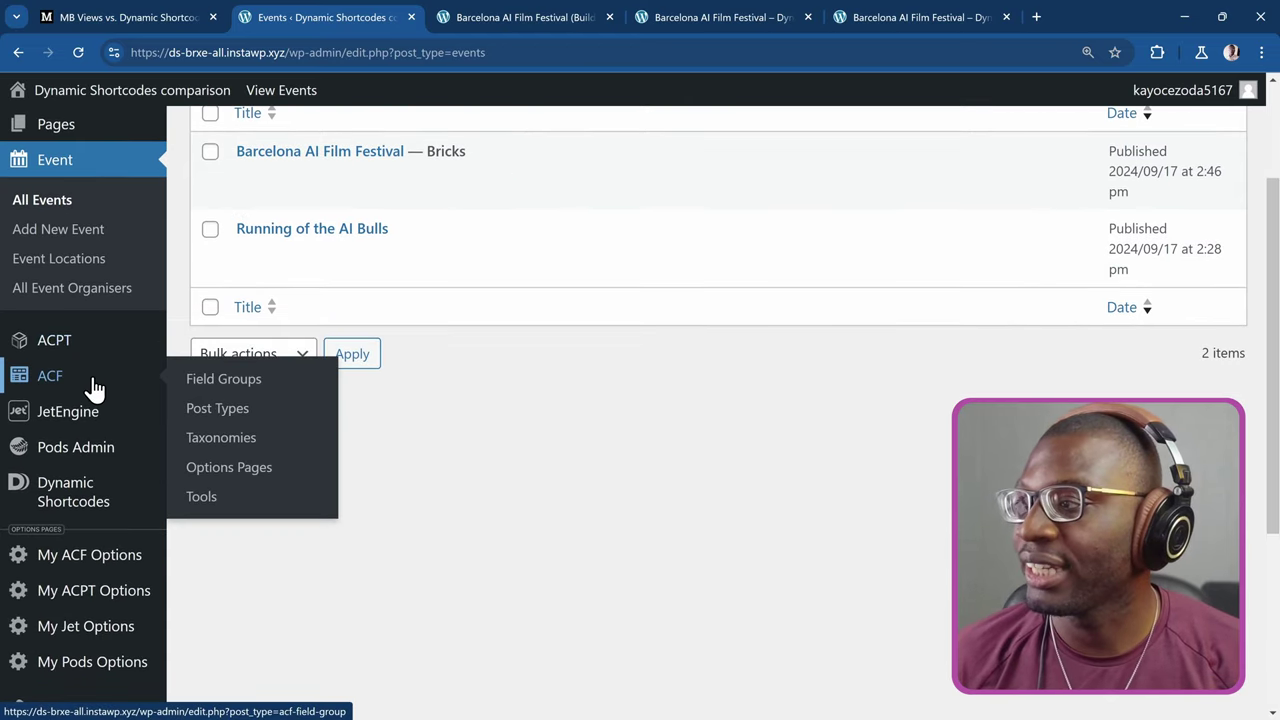
pyautogui.moveTo(89, 458)
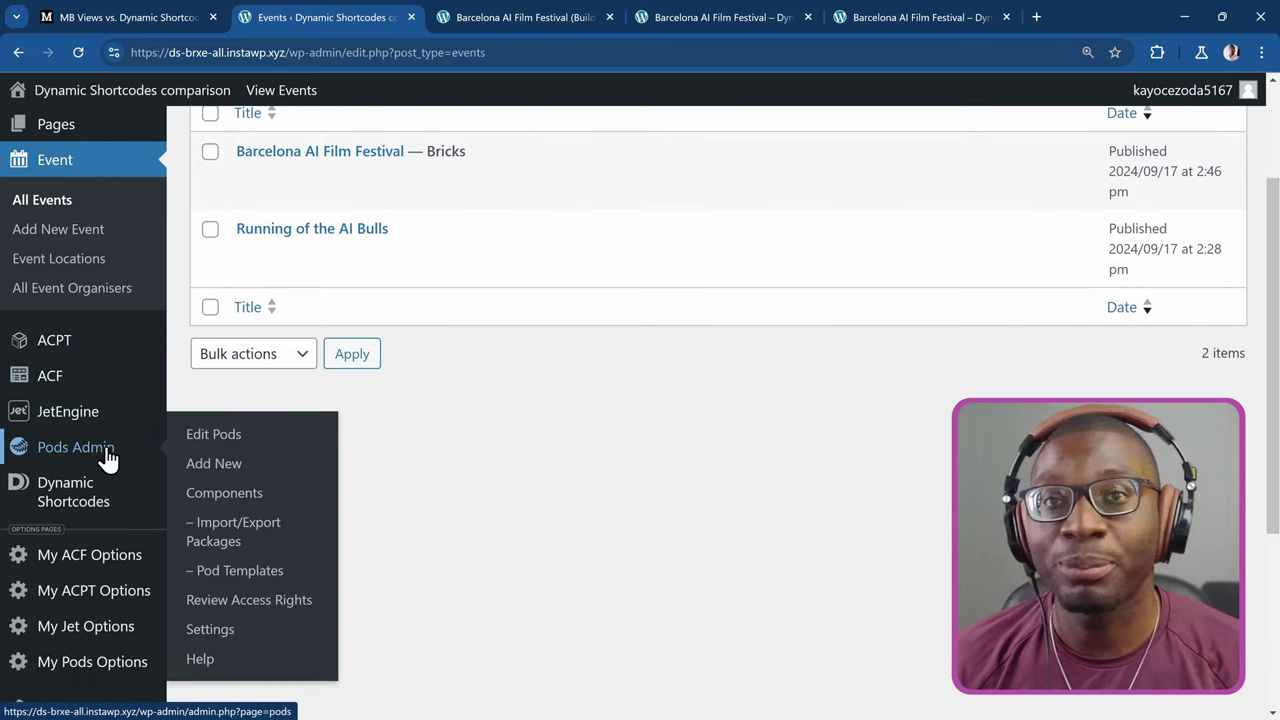
pyautogui.scroll(-3, 117, 457)
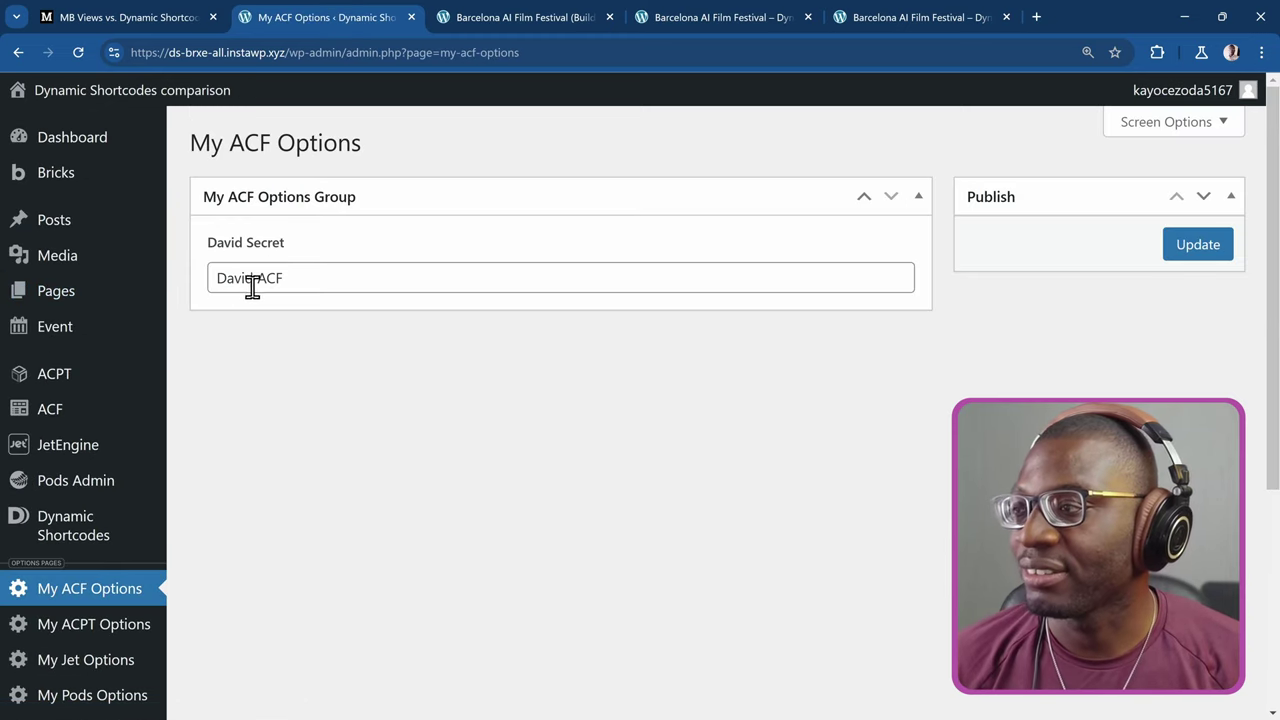
pyautogui.scroll(-3, 297, 300)
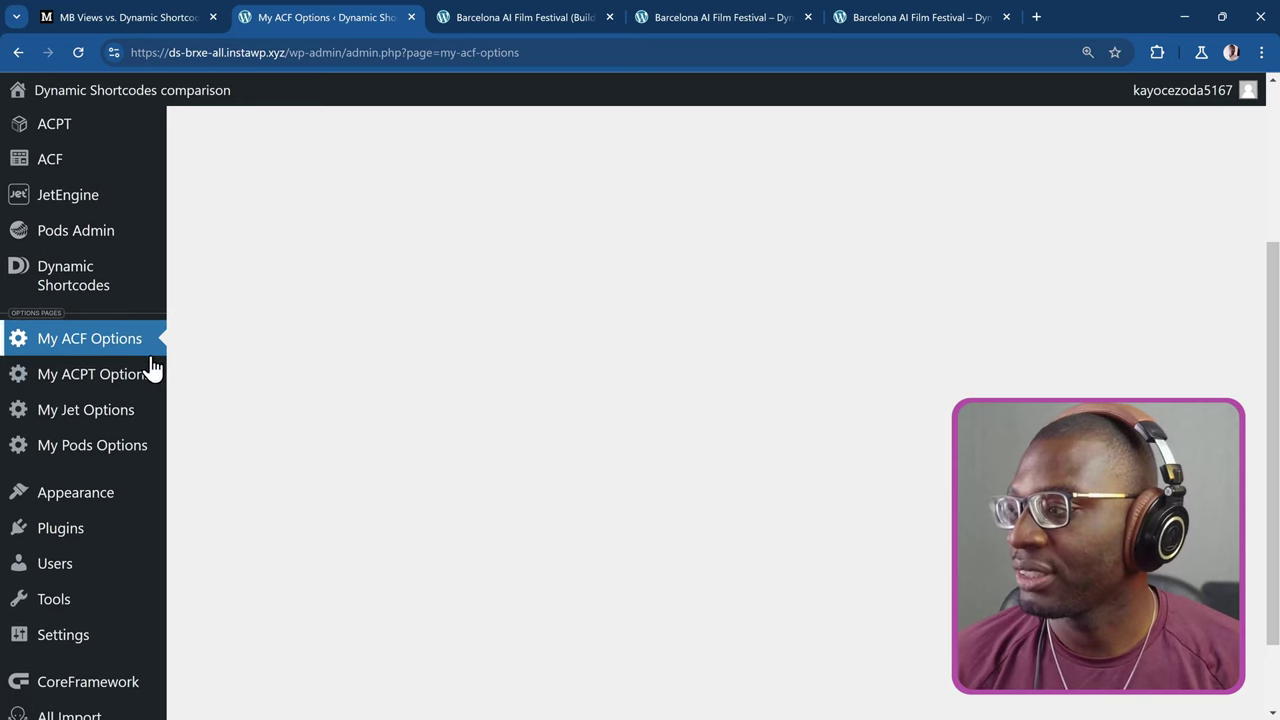
pyautogui.click(114, 378)
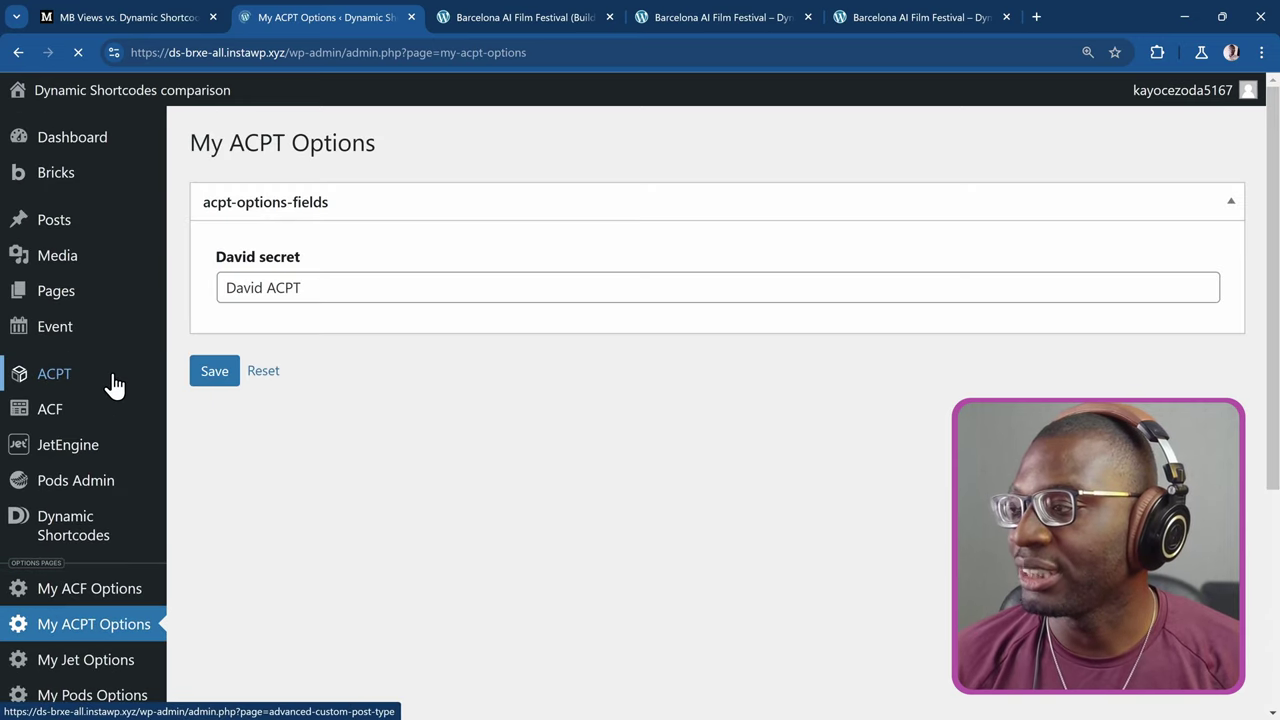
pyautogui.scroll(-3, 286, 300)
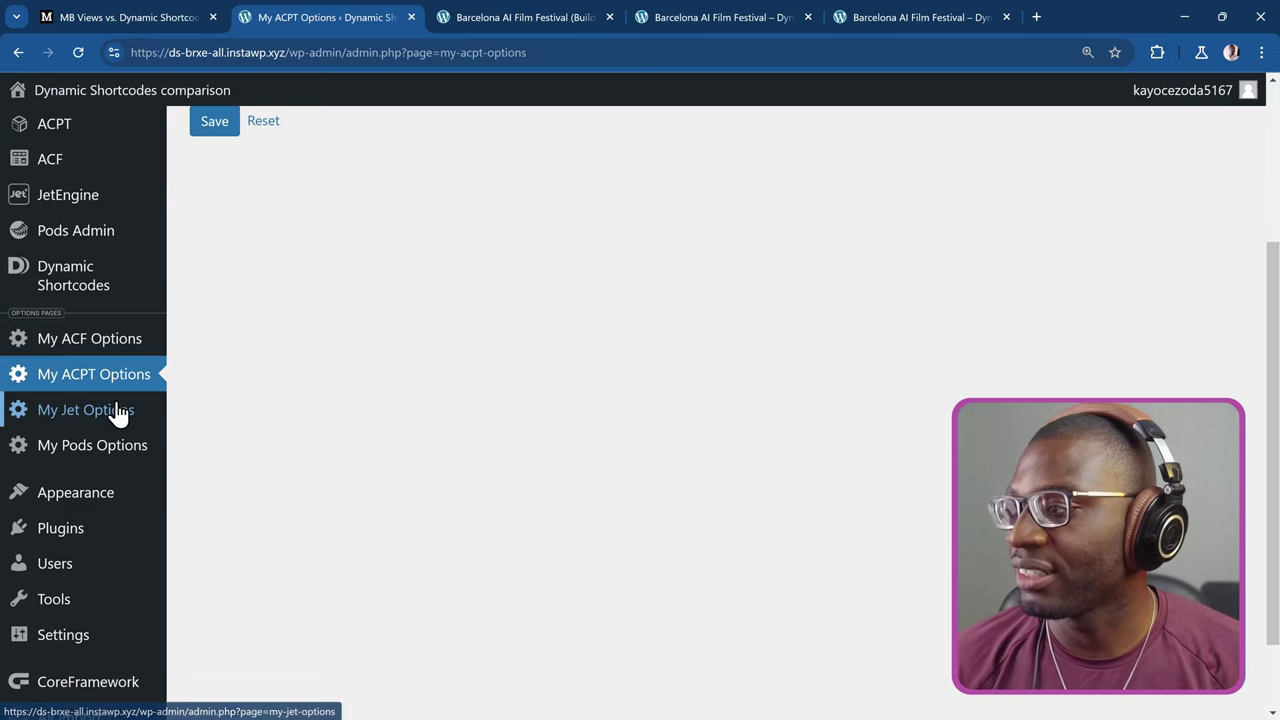
pyautogui.click(113, 424)
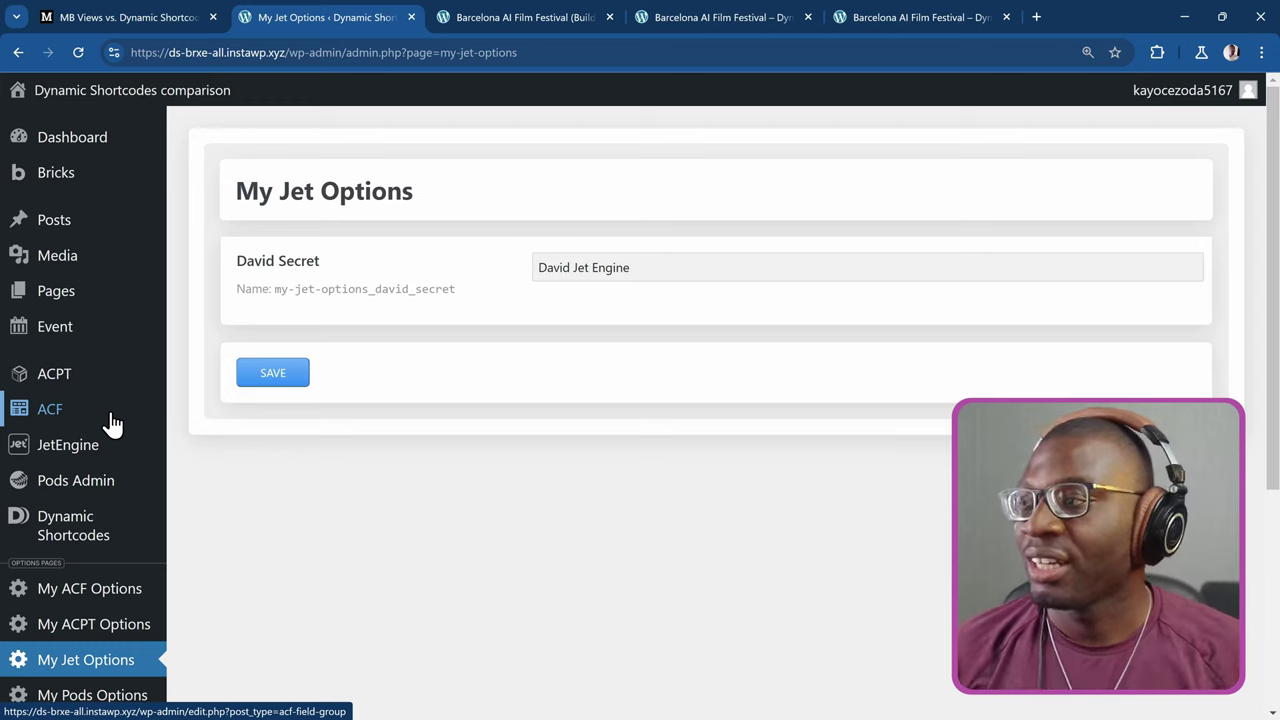
# Open the option examples in Dynamic Shortcodes' Demo Shortcodes and search the page for "my"
pyautogui.scroll(-3, 110, 423)
pyautogui.moveTo(108, 376)
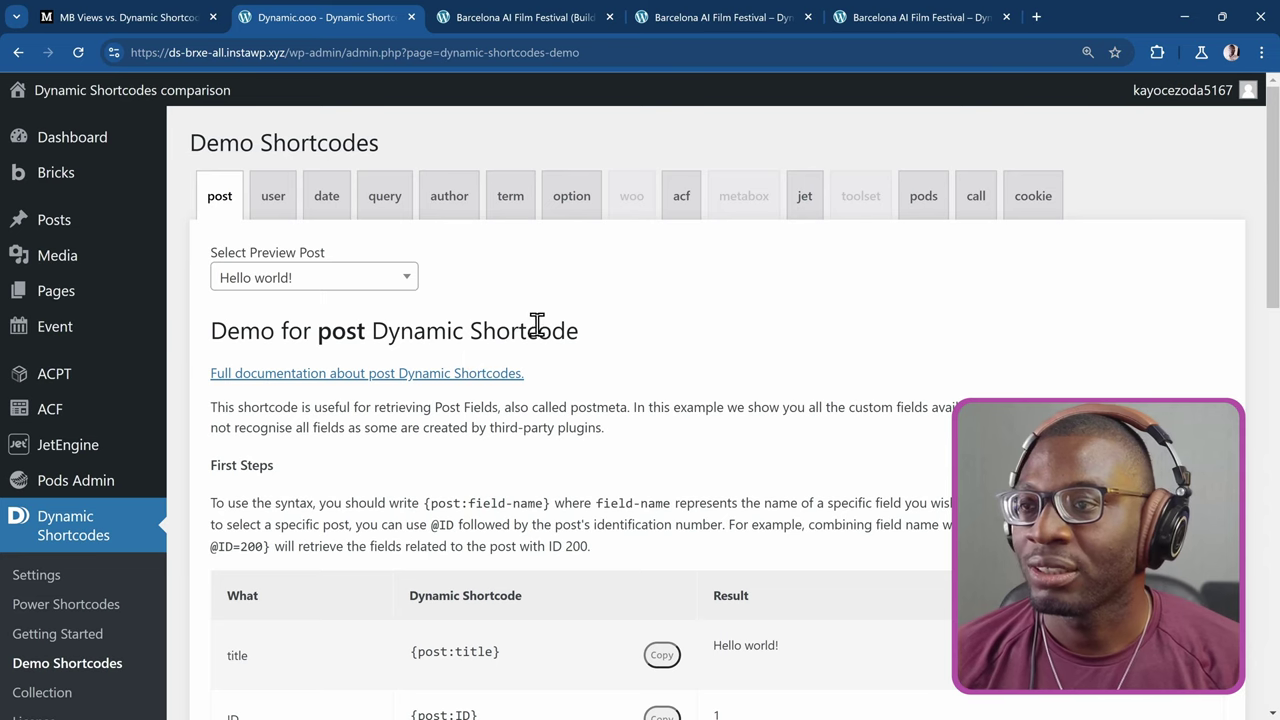
pyautogui.click(569, 213)
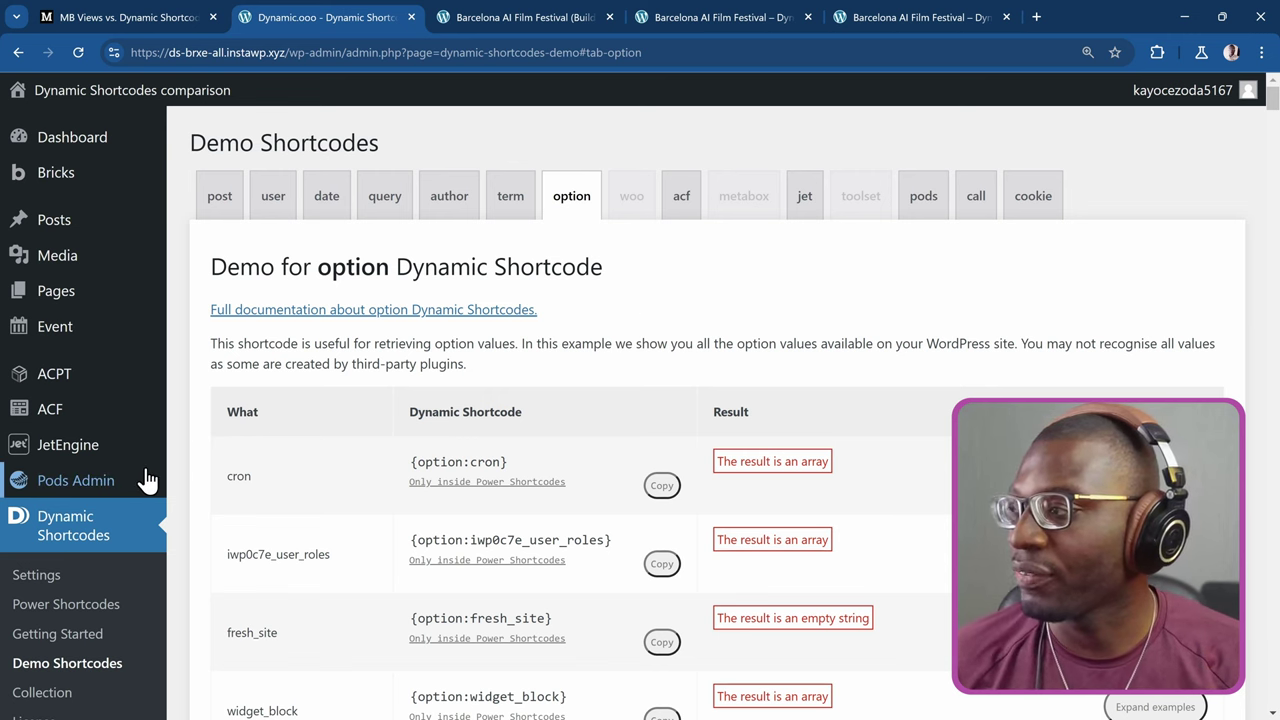
pyautogui.scroll(-3, 143, 480)
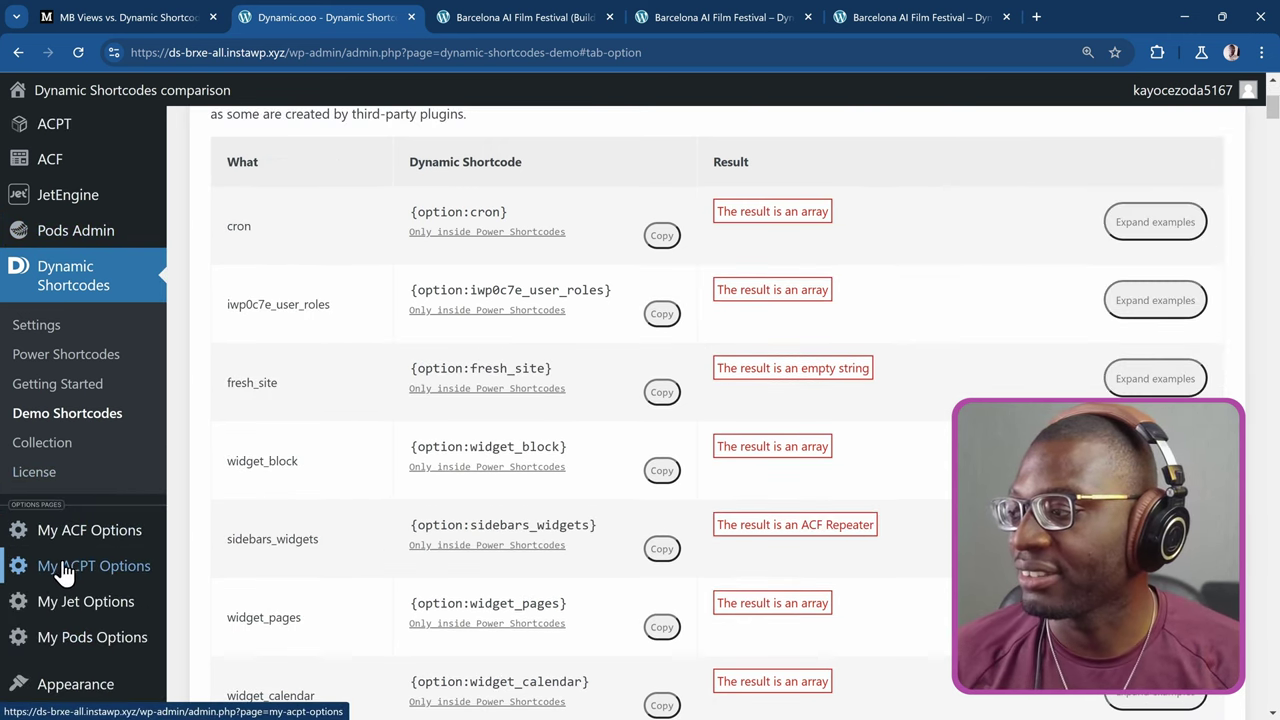
pyautogui.scroll(3, 429, 363)
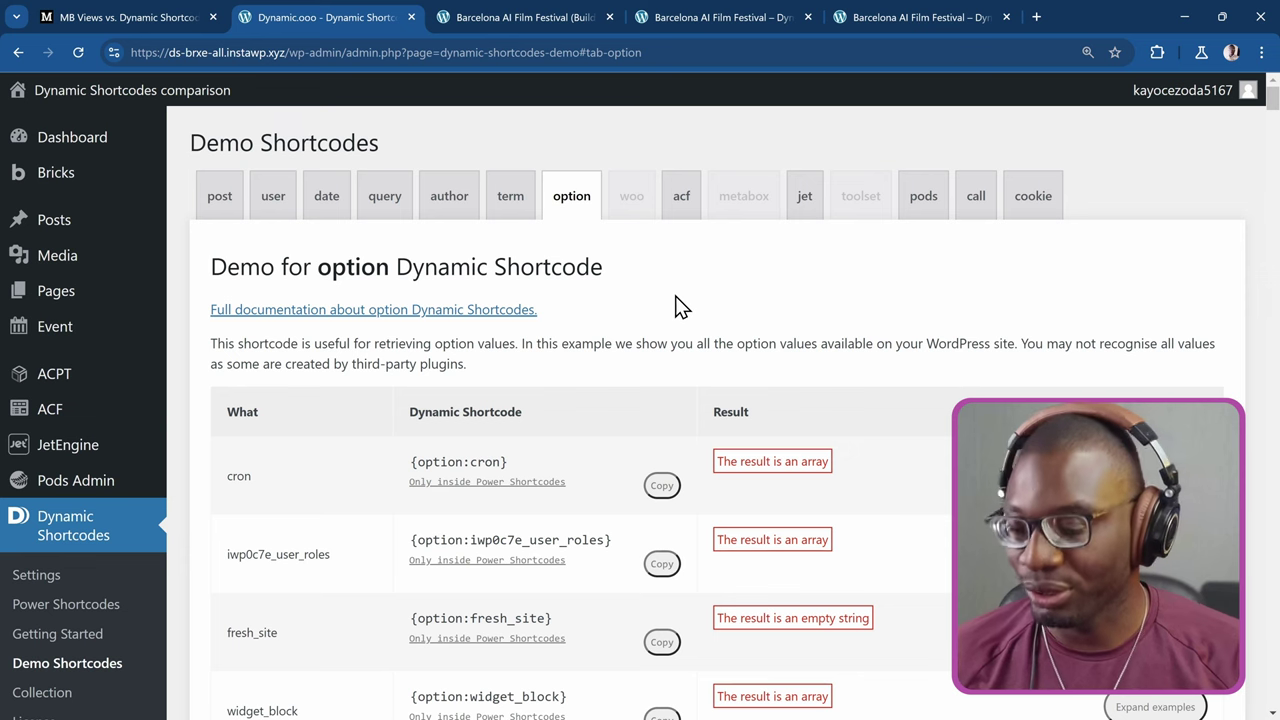
pyautogui.hotkey('ctrl', 'f')
pyautogui.write('my')
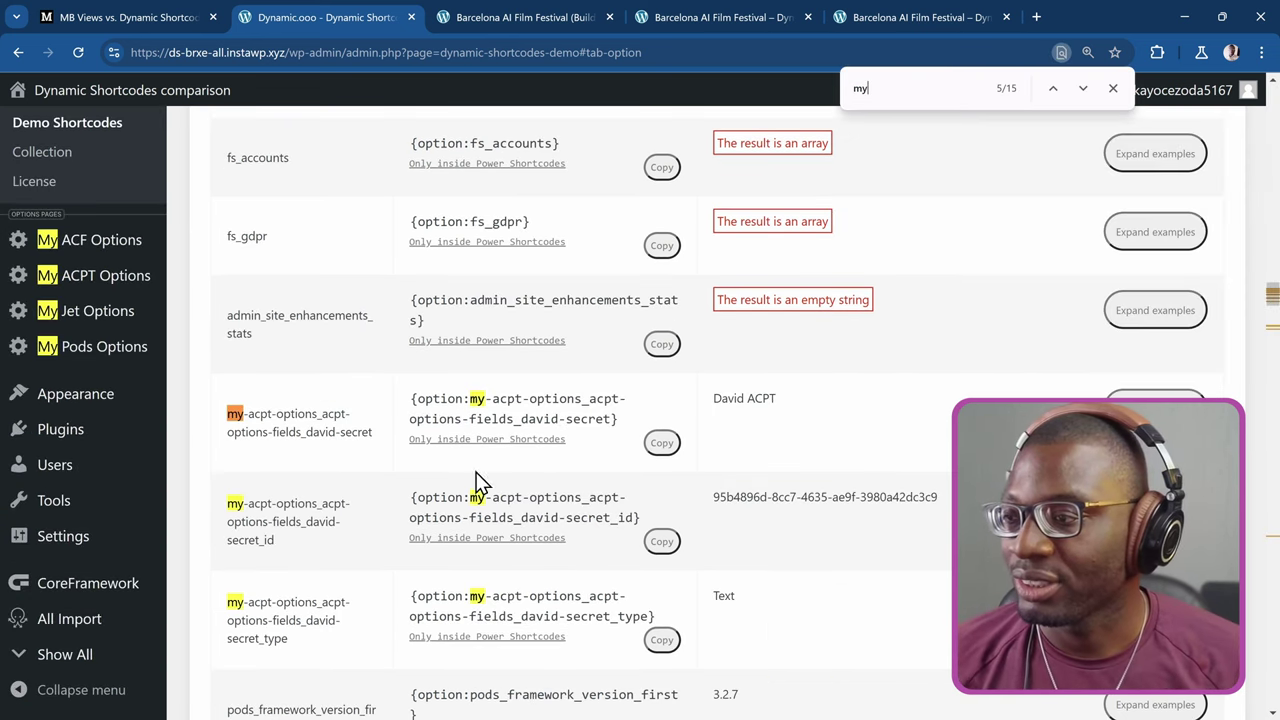
pyautogui.scroll(-1, 489, 418)
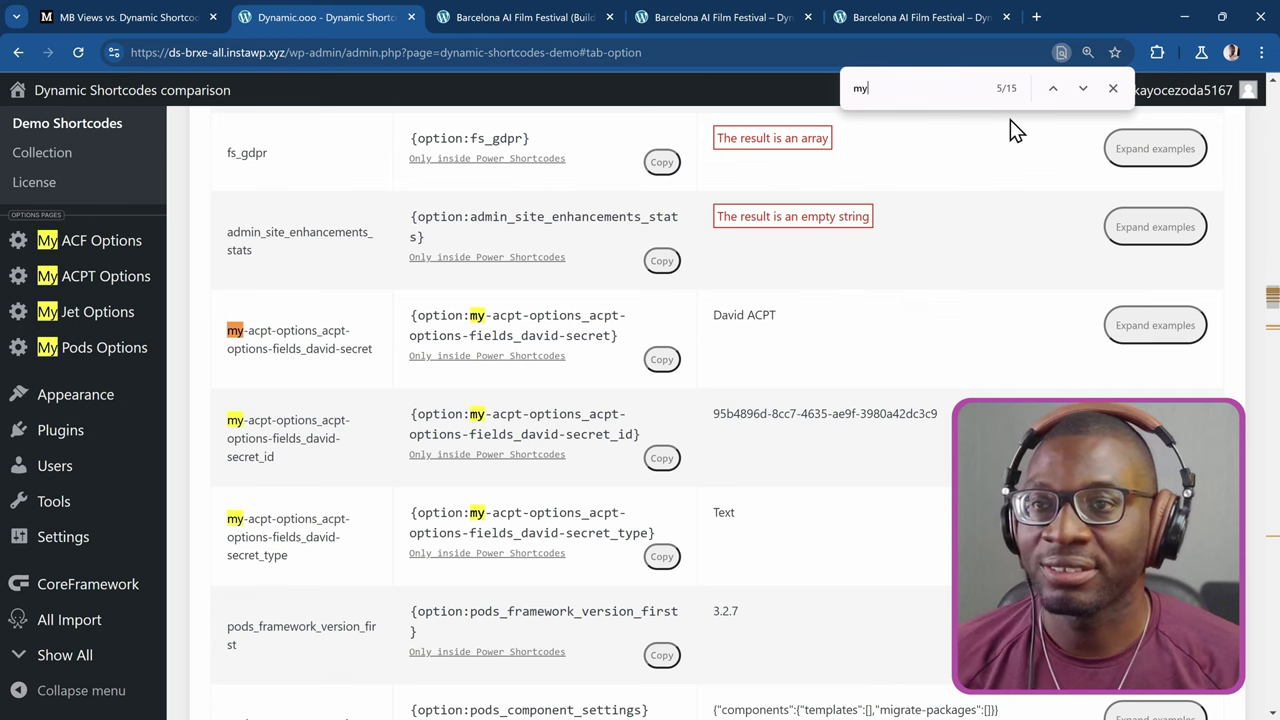
# Go through the search matches to the Pods option and copy its shortcode {option:my_pods_options_david_secret}
pyautogui.click(1082, 89)
pyautogui.click(1082, 89)
pyautogui.click(1082, 89)
pyautogui.click(1082, 89)
pyautogui.click(1082, 89)
pyautogui.click(1082, 89)
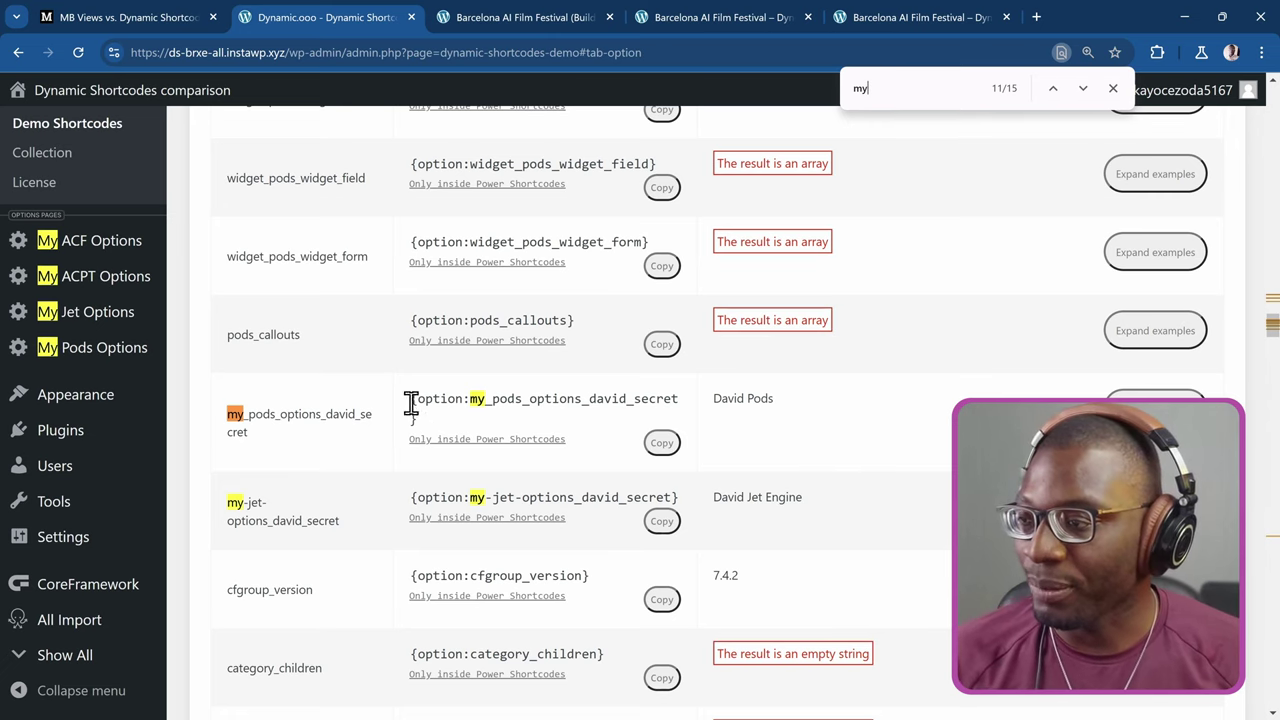
pyautogui.moveTo(411, 400); pyautogui.dragTo(431, 416)
pyautogui.hotkey('ctrl', 'c')
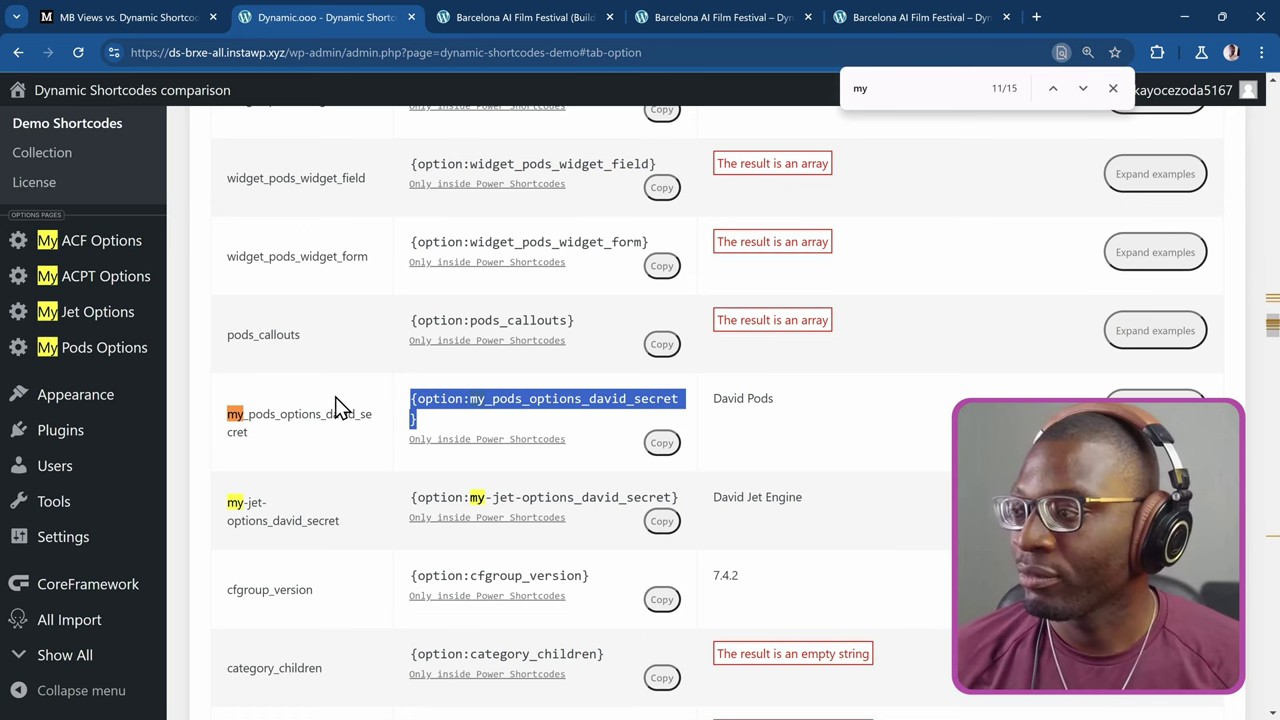
# Open the Power Shortcodes page in a separate browser tab and add a new Power Shortcode
pyautogui.scroll(3, 290, 385)
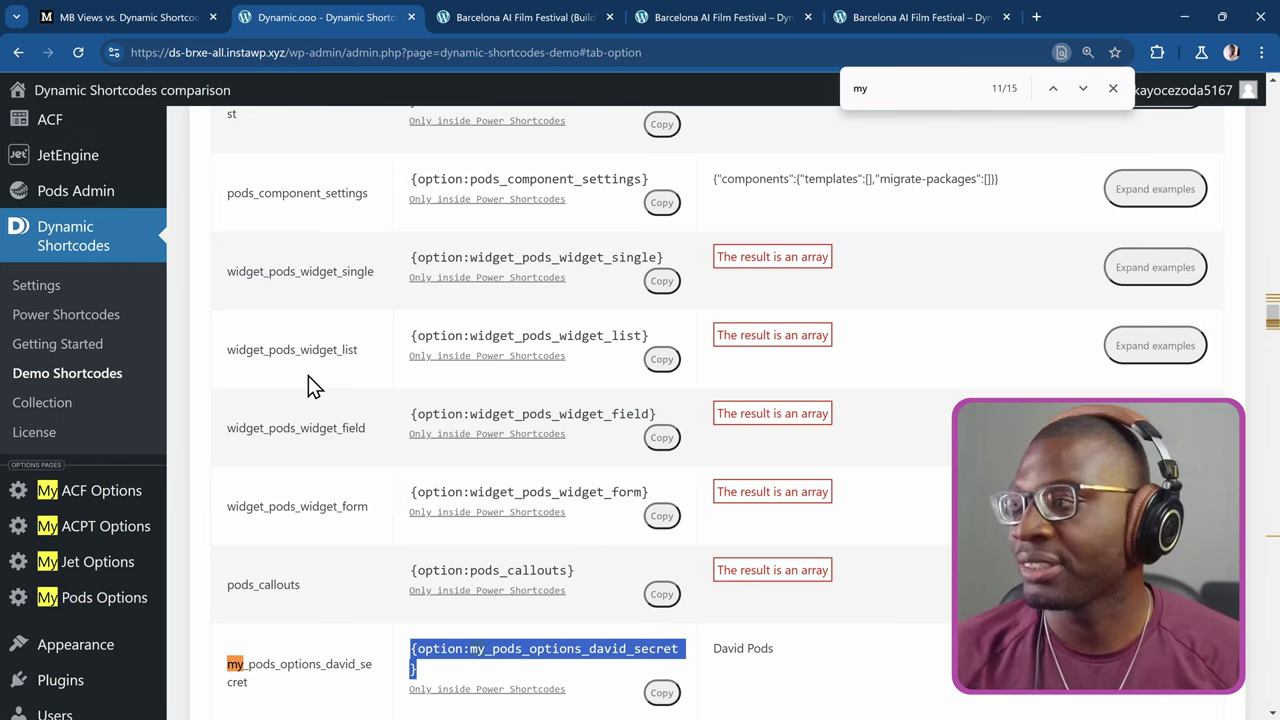
pyautogui.rightClick(155, 330)
pyautogui.click(158, 333)
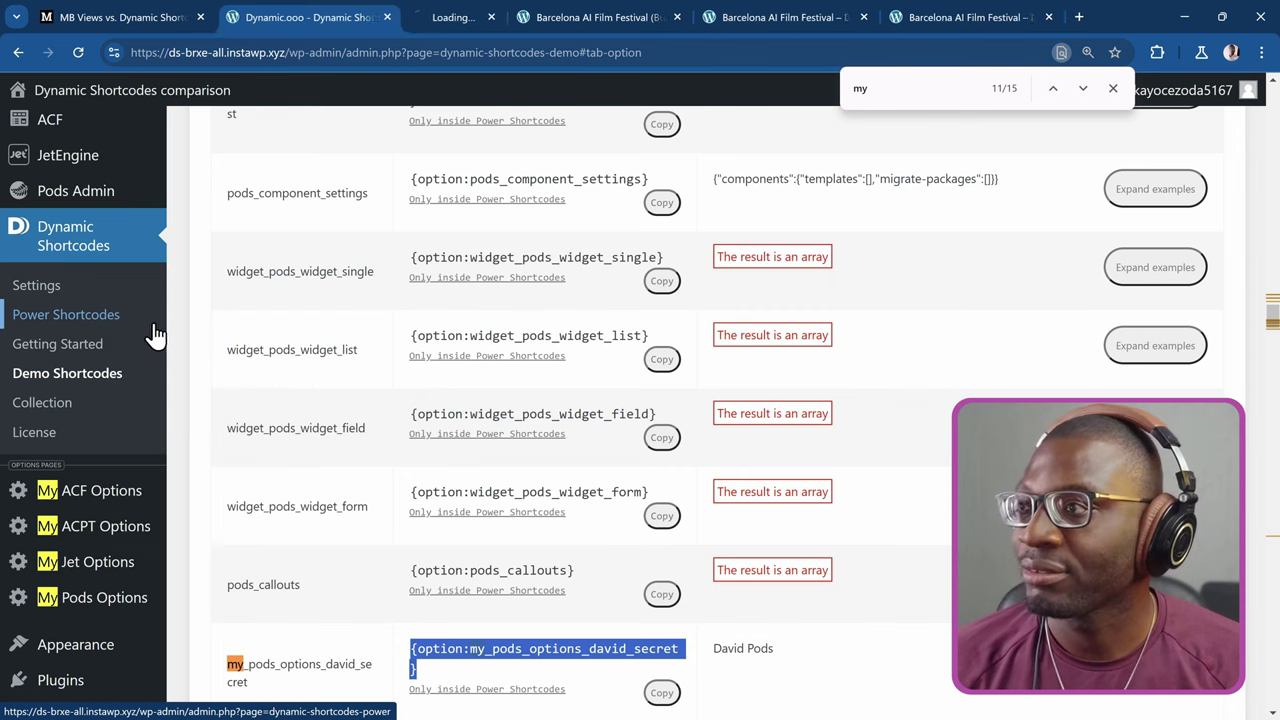
pyautogui.click(460, 21)
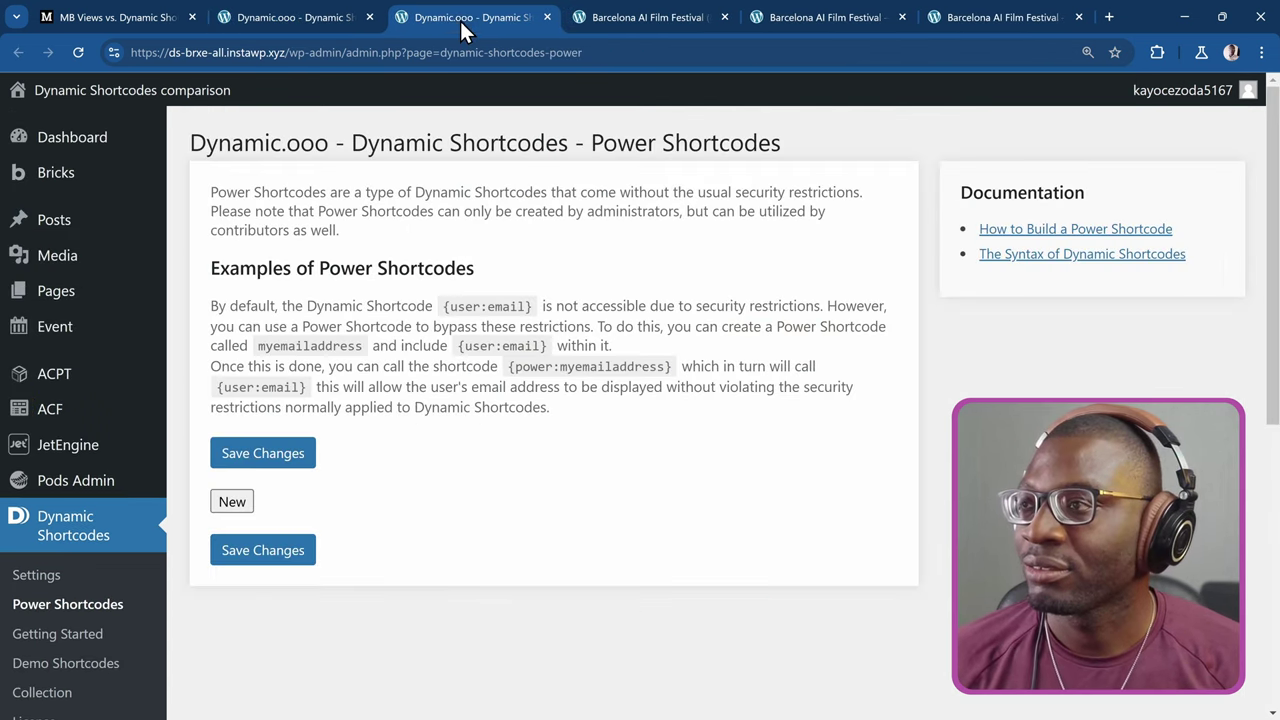
pyautogui.click(232, 501)
pyautogui.scroll(-3, 420, 400)
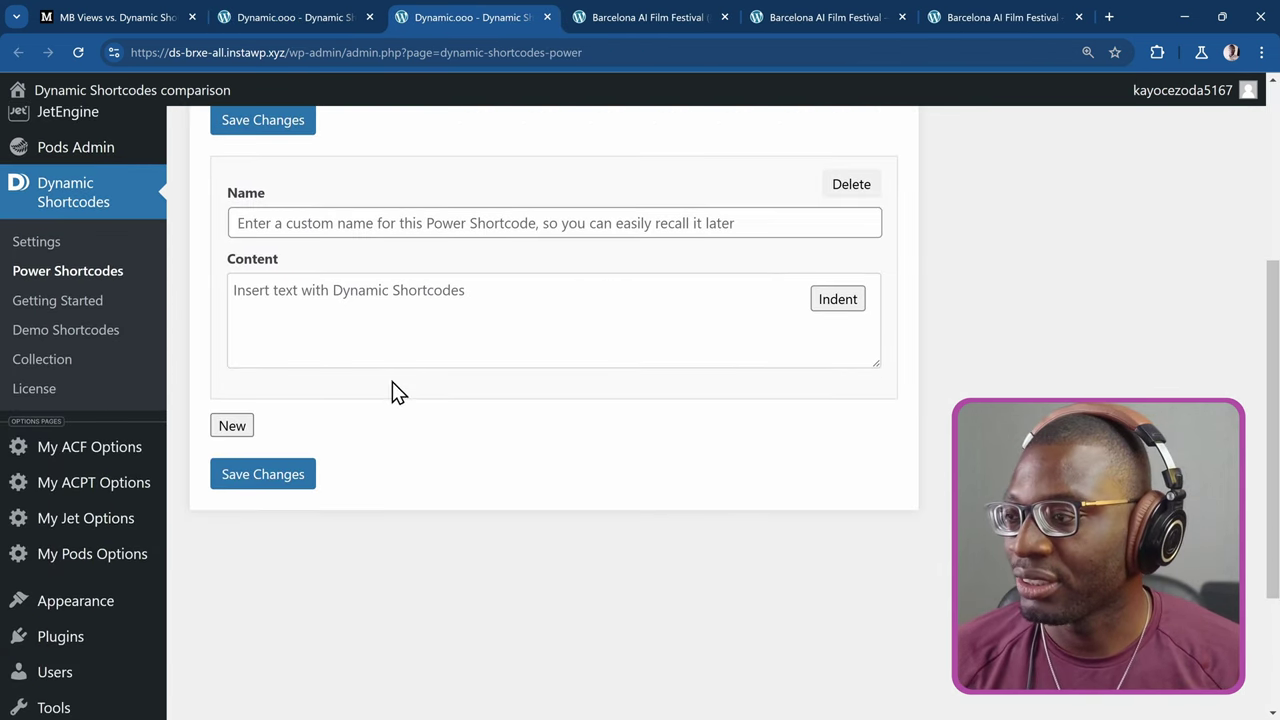
# Name the new Power Shortcode david-secret and paste {option:my_pods_options_david_secret} as its content
pyautogui.click(410, 228)
pyautogui.write('da')
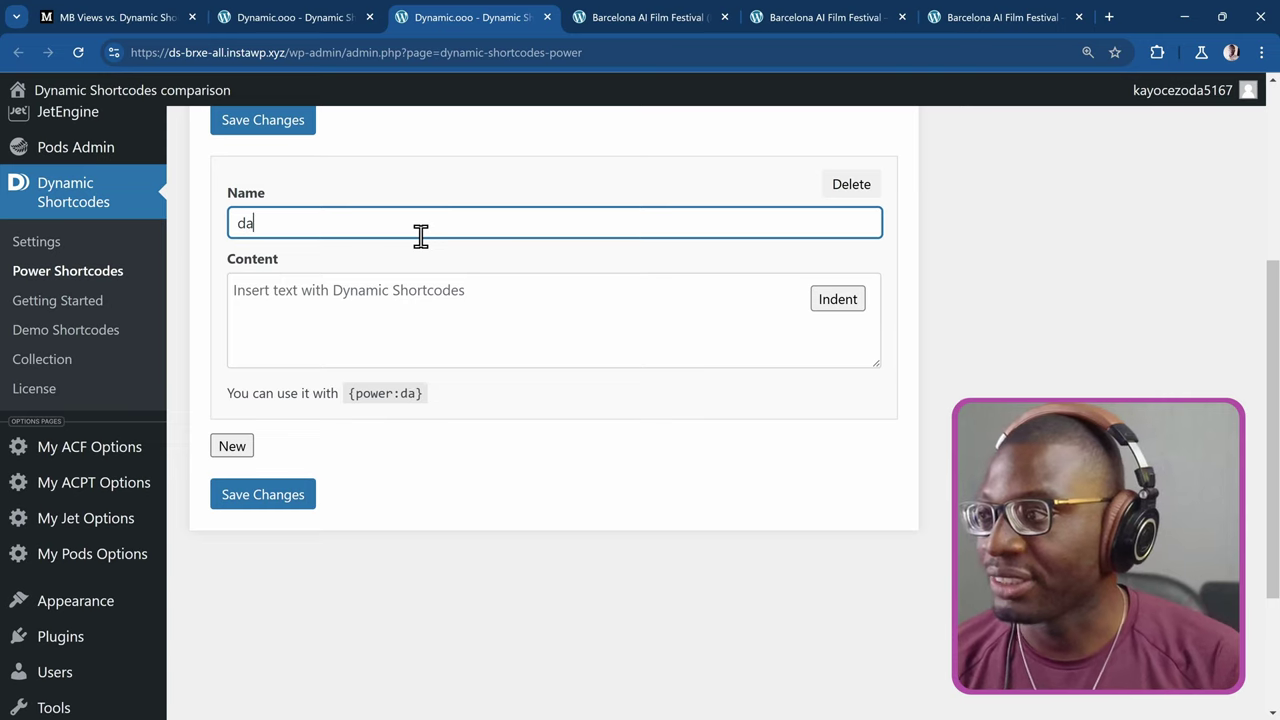
pyautogui.write('vid-secre')
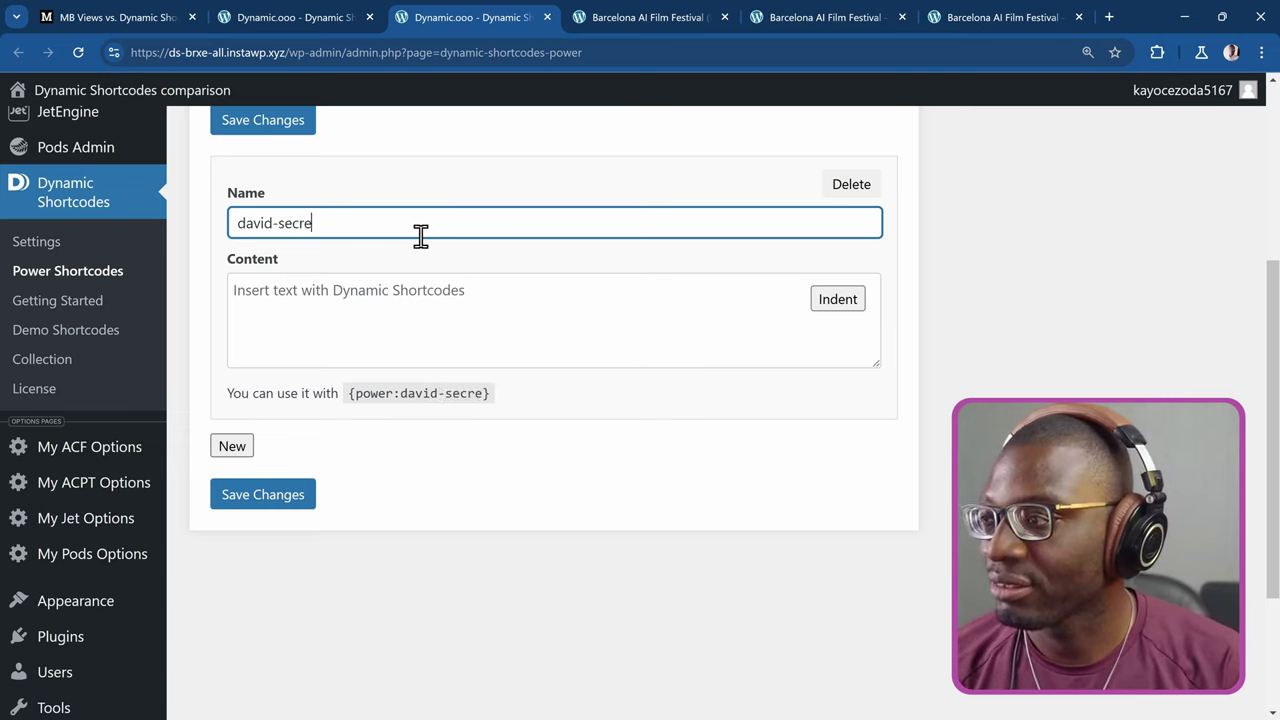
pyautogui.write('t')
pyautogui.click(412, 288)
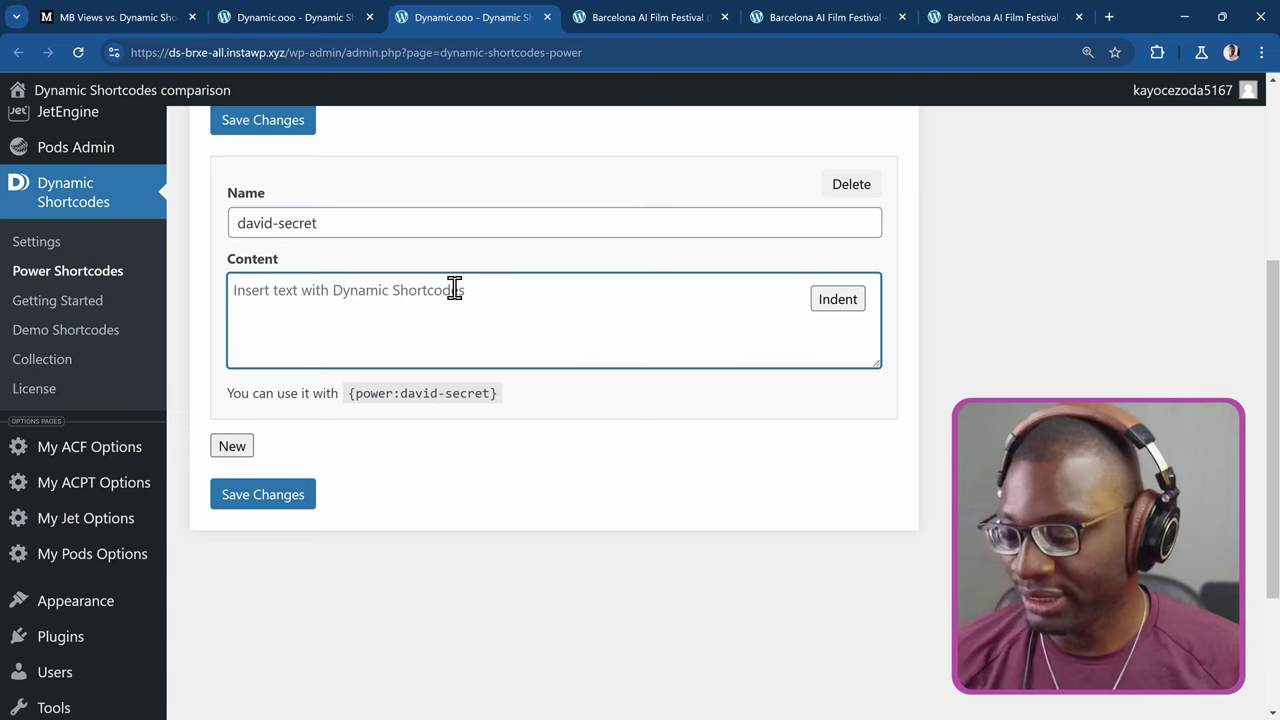
pyautogui.hotkey('ctrl', 'v')
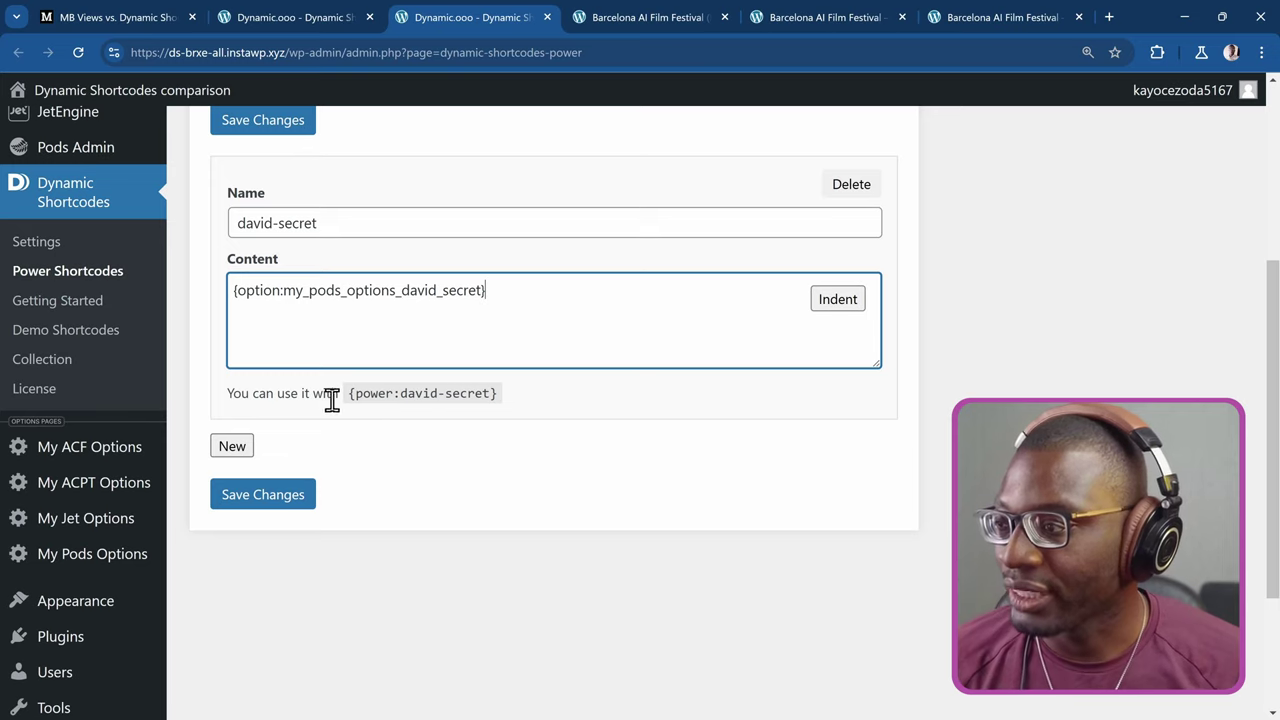
# Copy the usage code {power:david-secret} and save the Power Shortcode
pyautogui.moveTo(346, 396); pyautogui.dragTo(499, 378)
pyautogui.hotkey('ctrl', 'c')
pyautogui.click(300, 502)
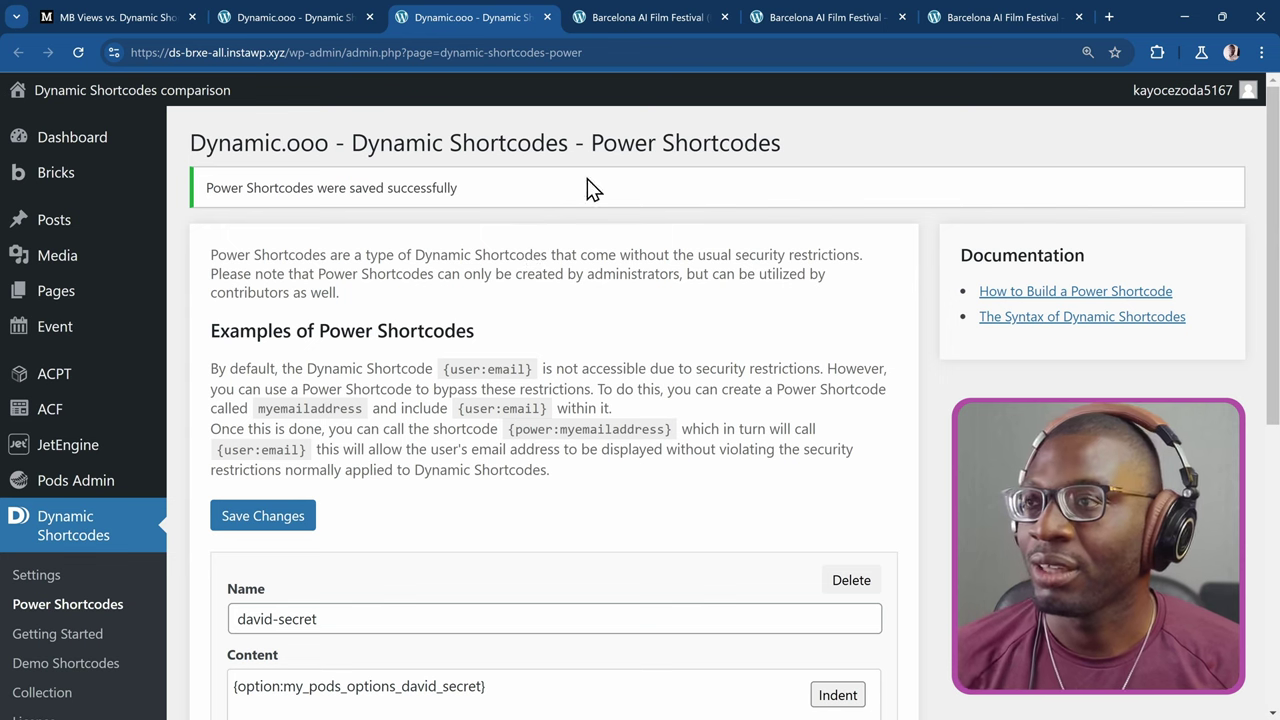
# In the Bricks Rich Text element, add {power:david-secret} below the short description, save, and check it on the front-end preview
pyautogui.click(657, 22)
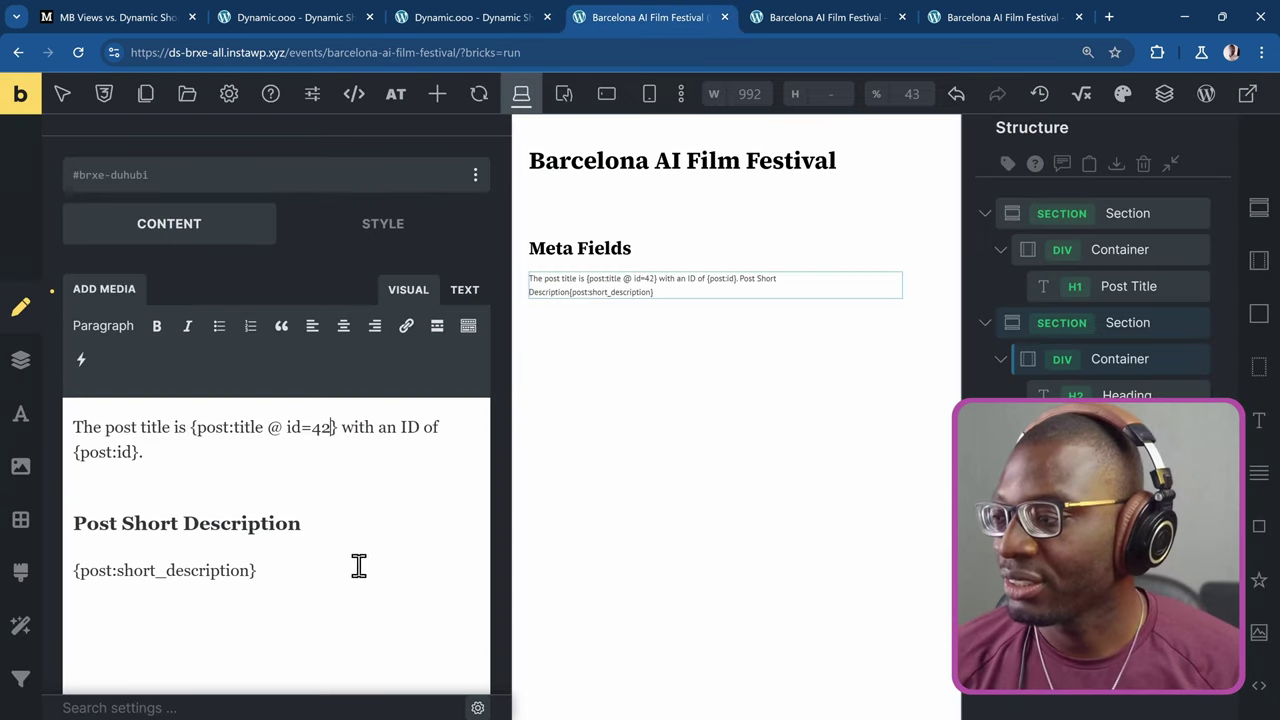
pyautogui.press('Return')
pyautogui.press('Return')
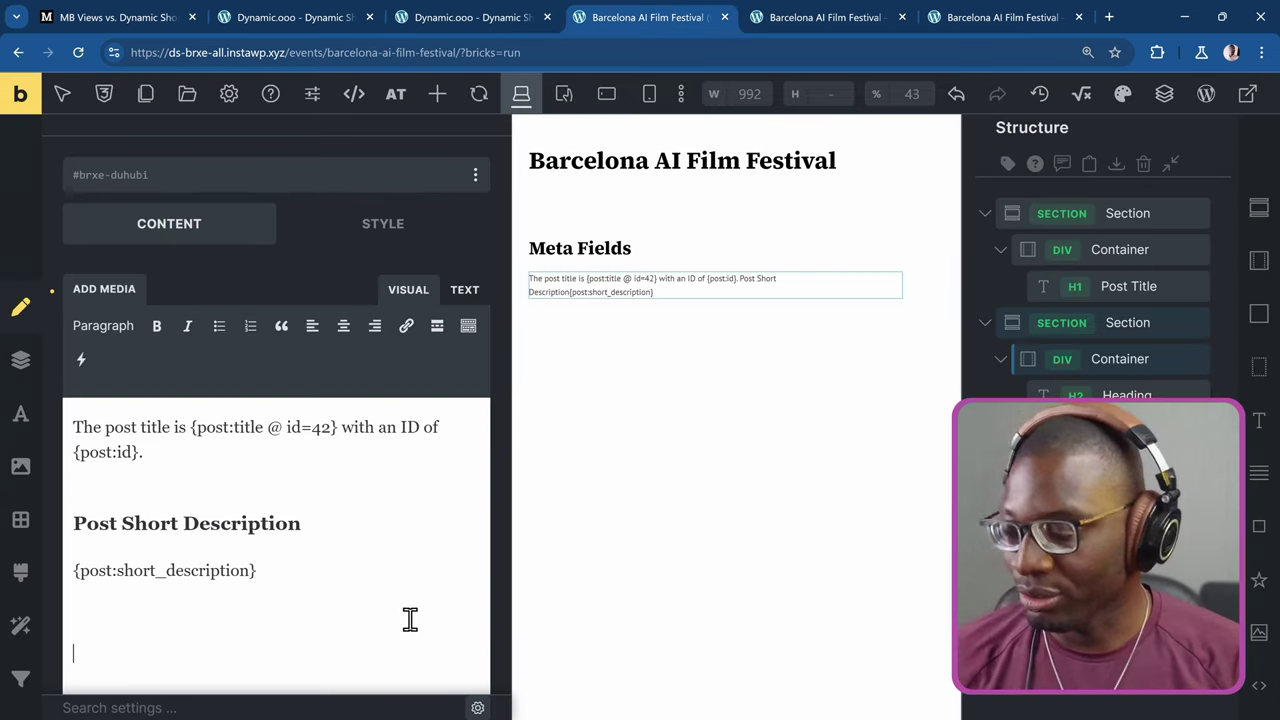
pyautogui.hotkey('ctrl', 'v')
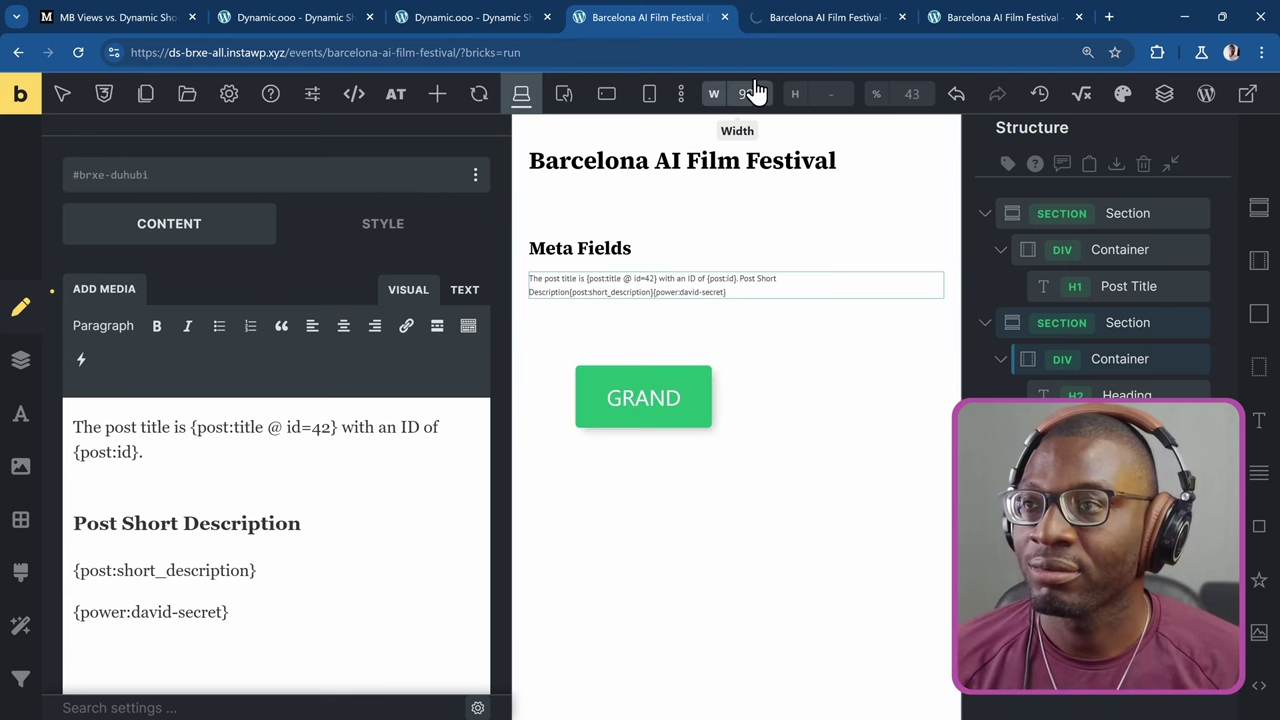
pyautogui.click(788, 22)
pyautogui.scroll(-1, 416, 441)
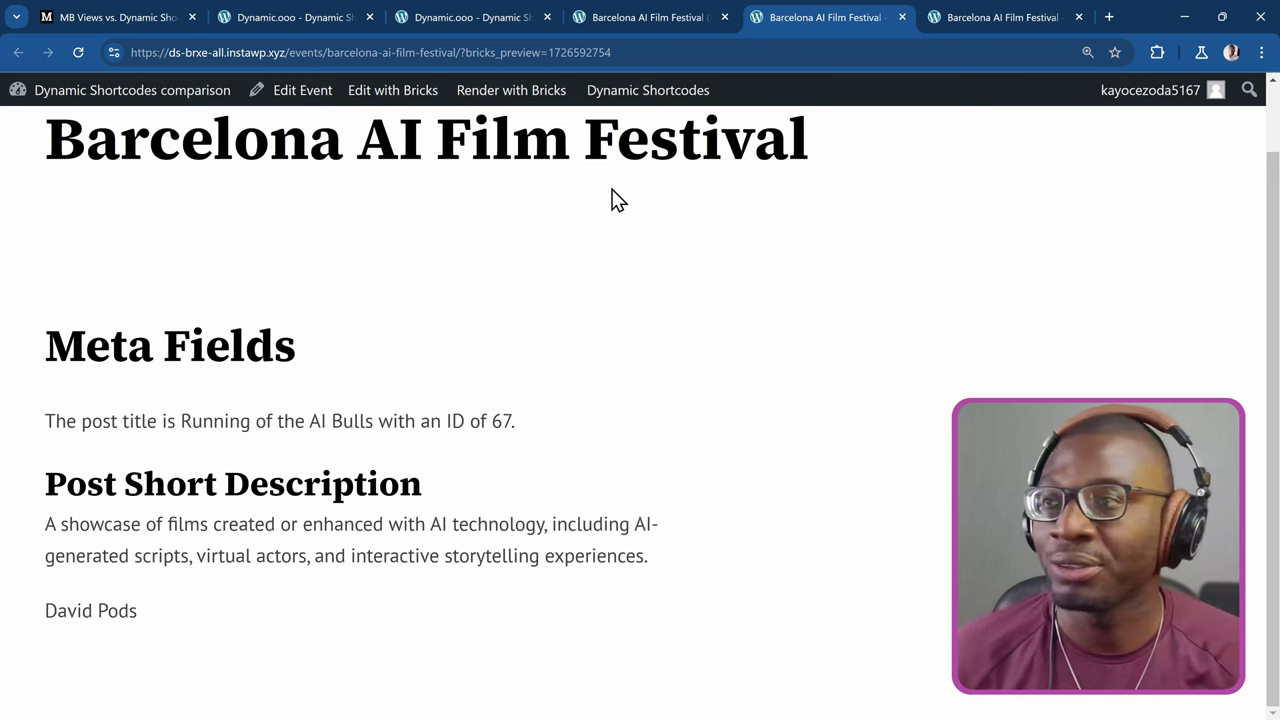
# Add {acf: david_secret @ option} below the power shortcode in the Rich Text element, save, and open the front-end preview
pyautogui.click(648, 21)
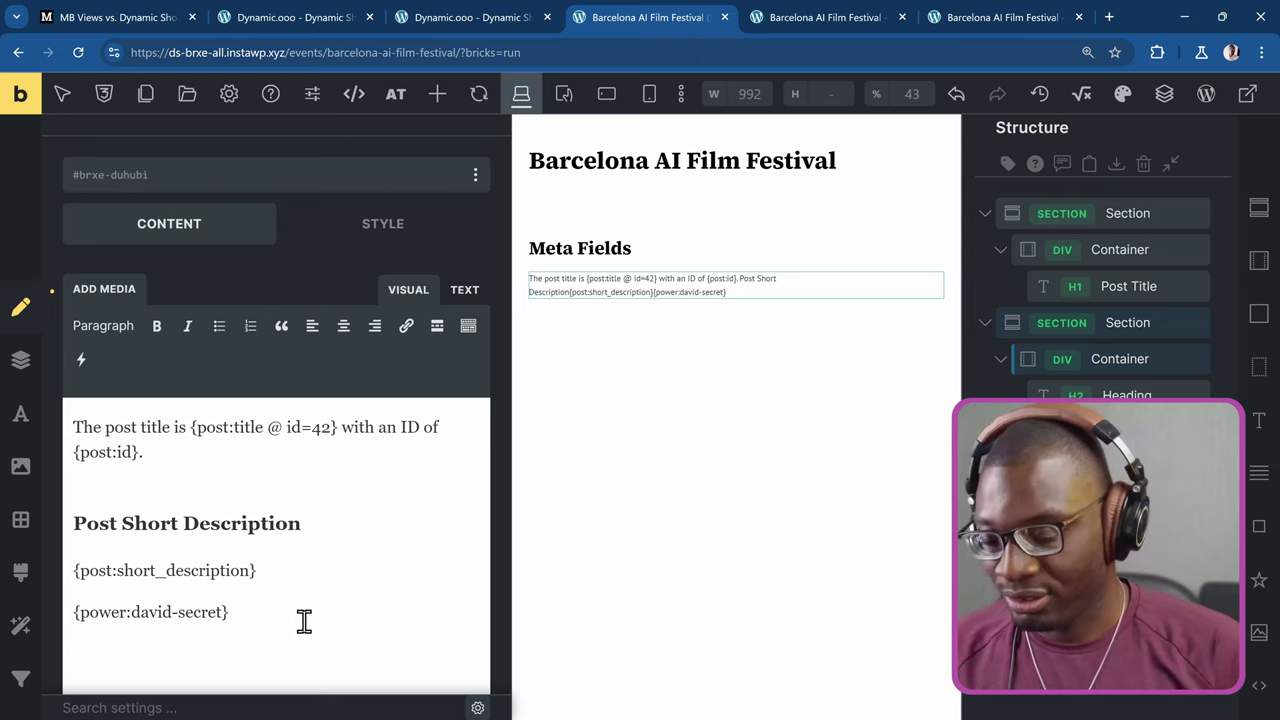
pyautogui.write('{acf:}')
pyautogui.press('Left')
pyautogui.write('acf:')
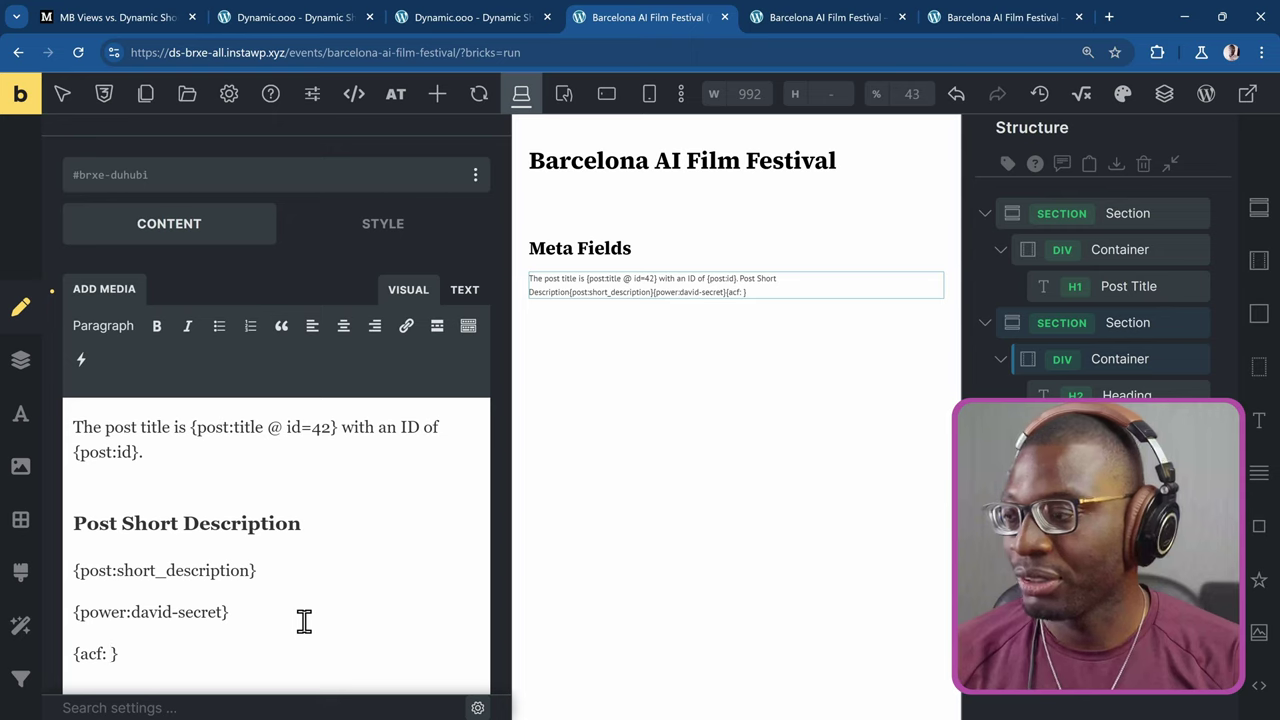
pyautogui.write(' david_')
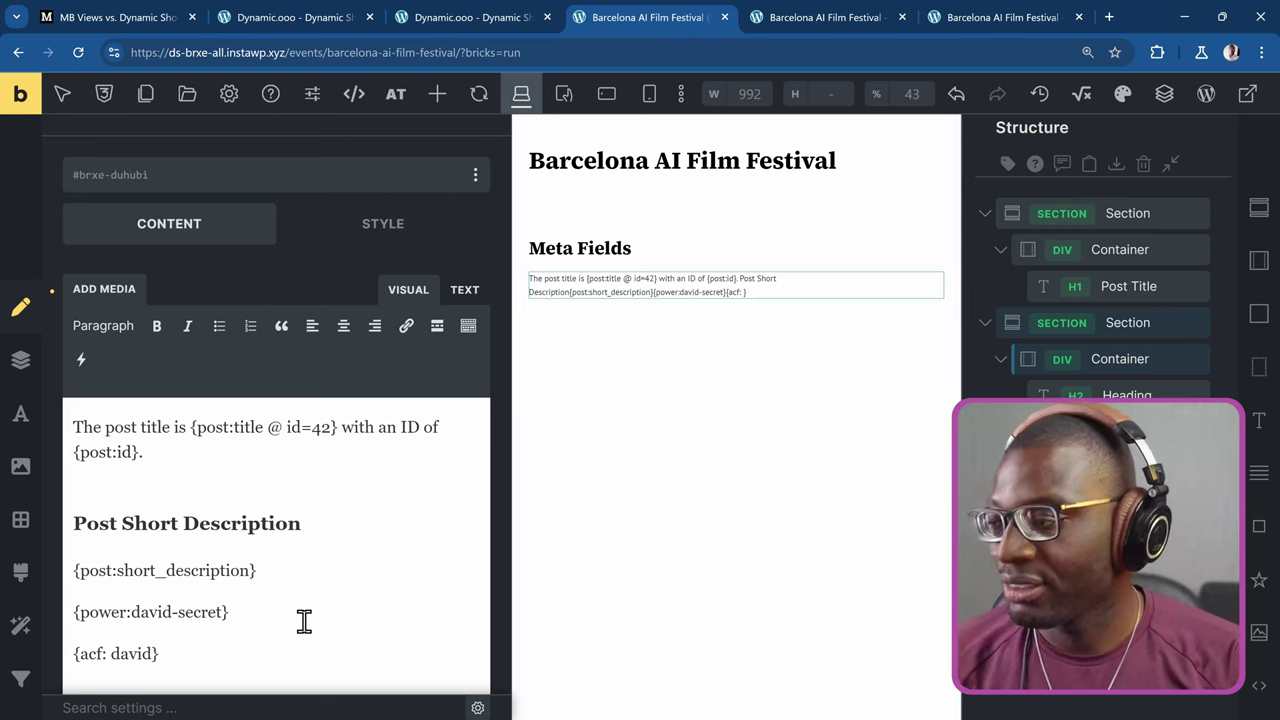
pyautogui.write('secret')
pyautogui.press('BackSpace')
pyautogui.write('t ')
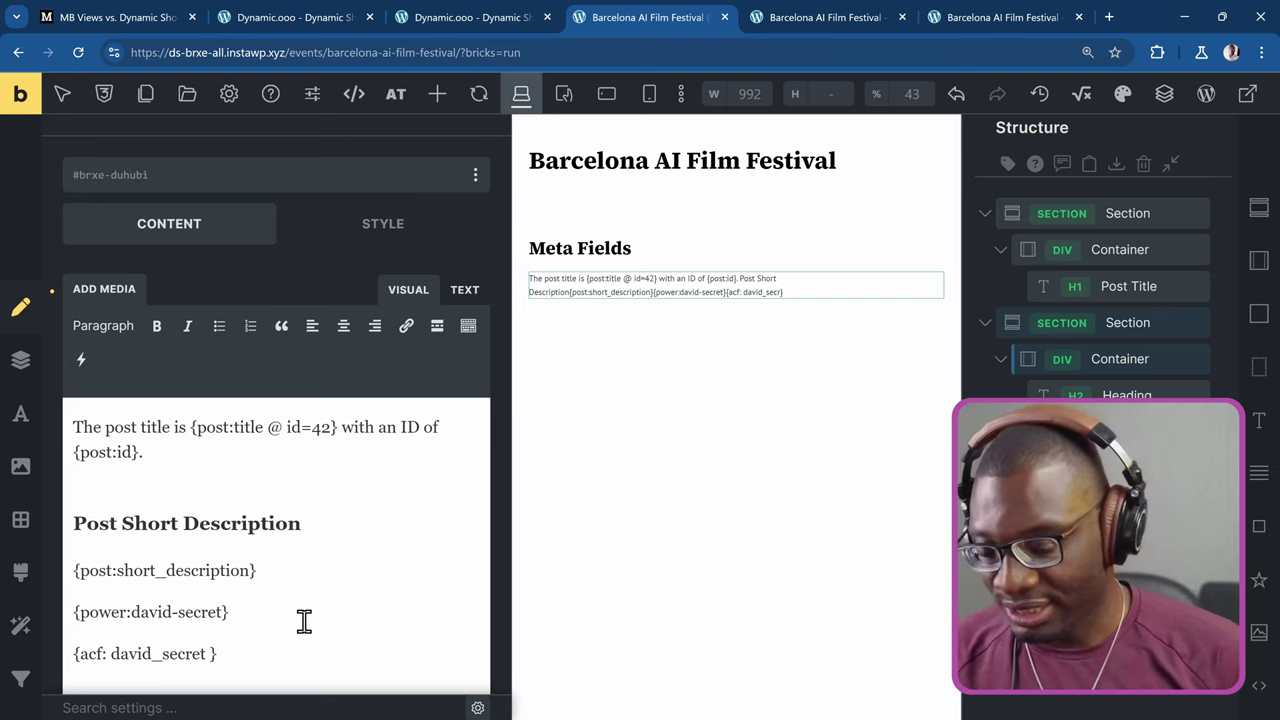
pyautogui.write('@ ')
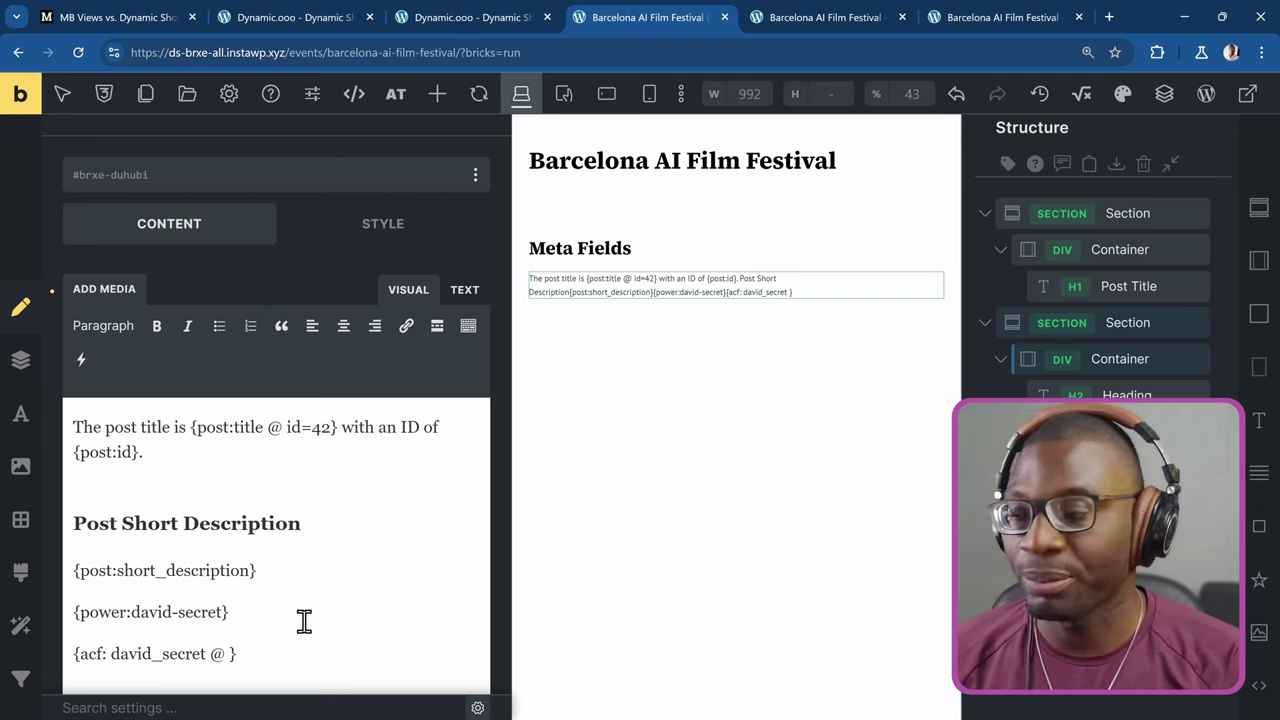
pyautogui.write('option')
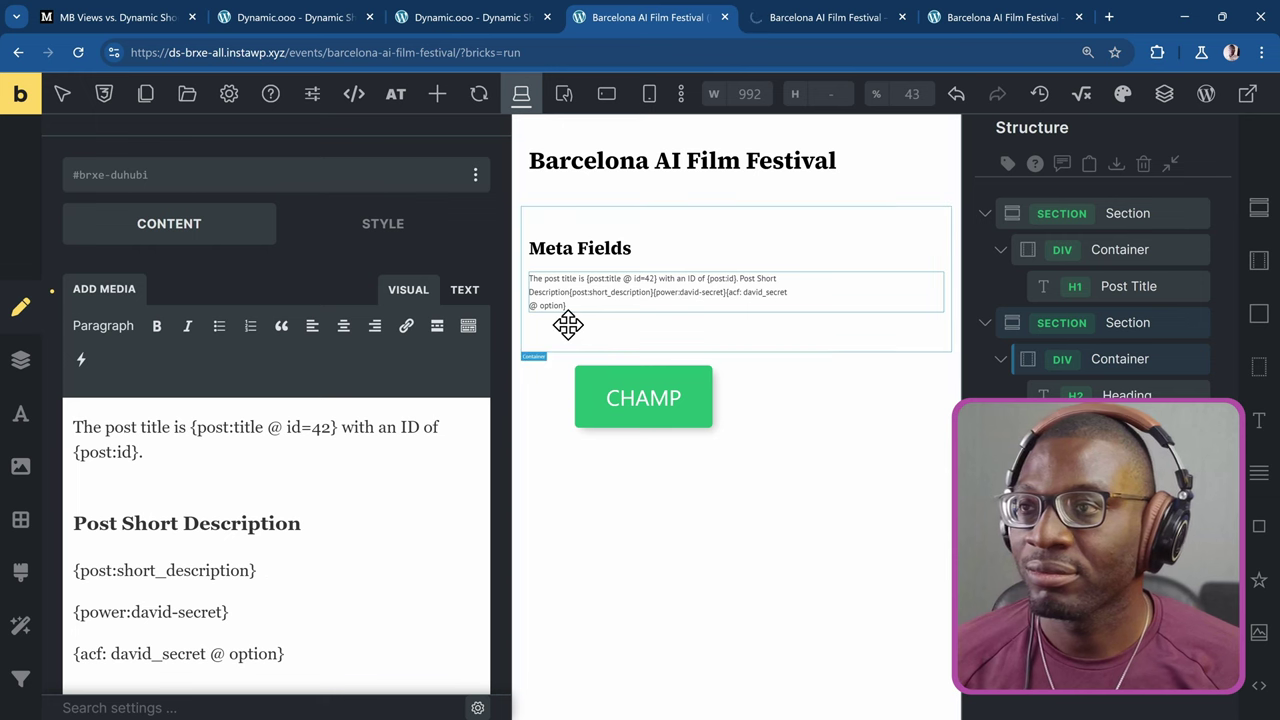
pyautogui.click(836, 20)
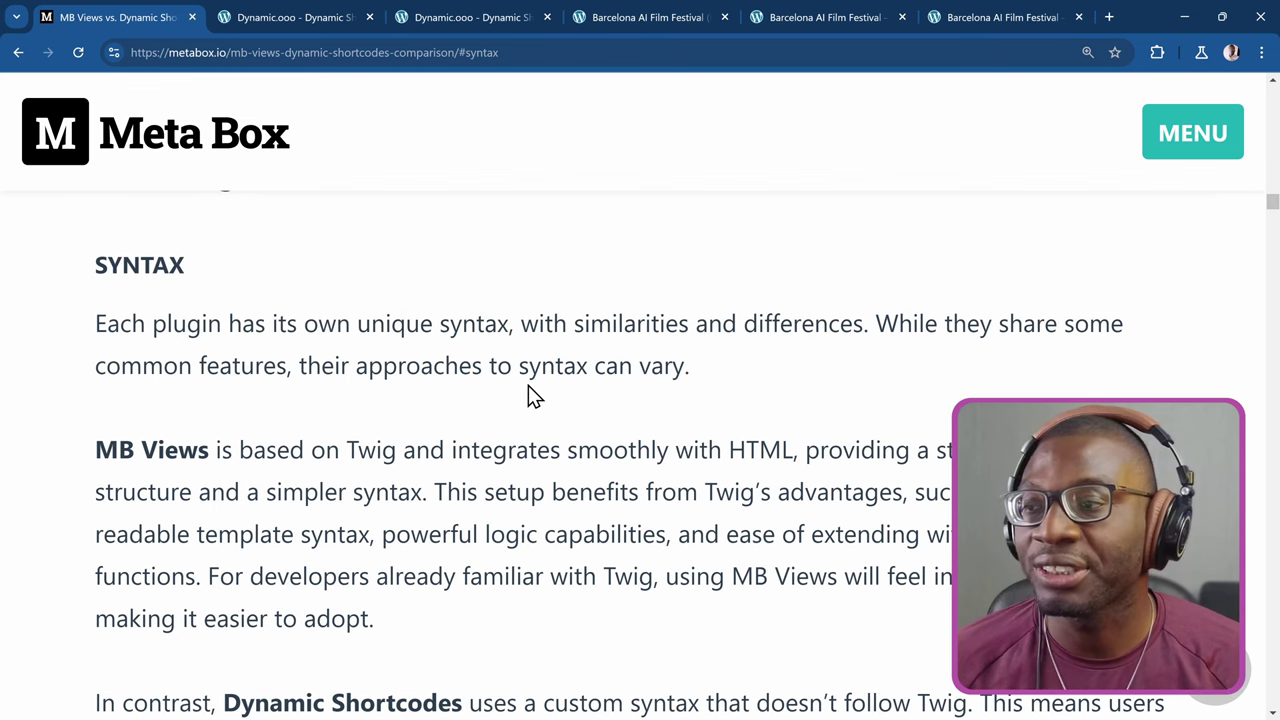
# Read the Syntax and Create and Place Shortcodes sections of the MB Views vs. Dynamic Shortcodes article
pyautogui.scroll(-2, 654, 380)
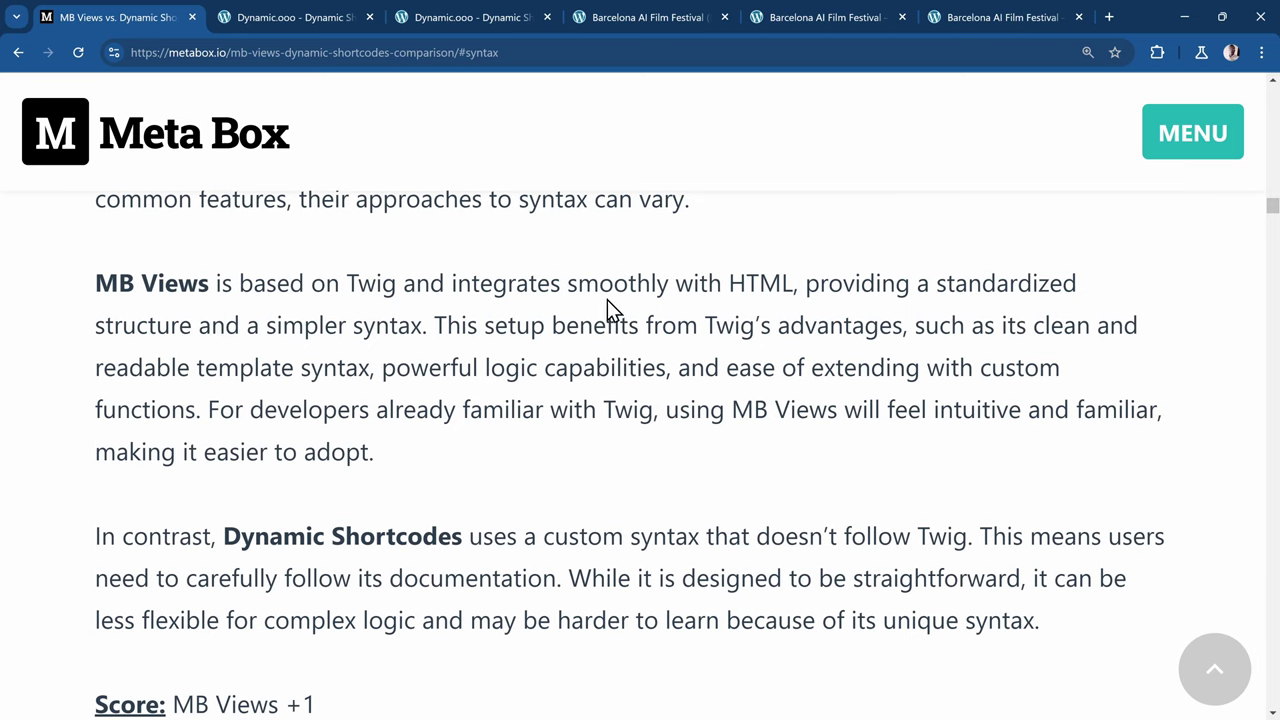
pyautogui.scroll(-1, 327, 483)
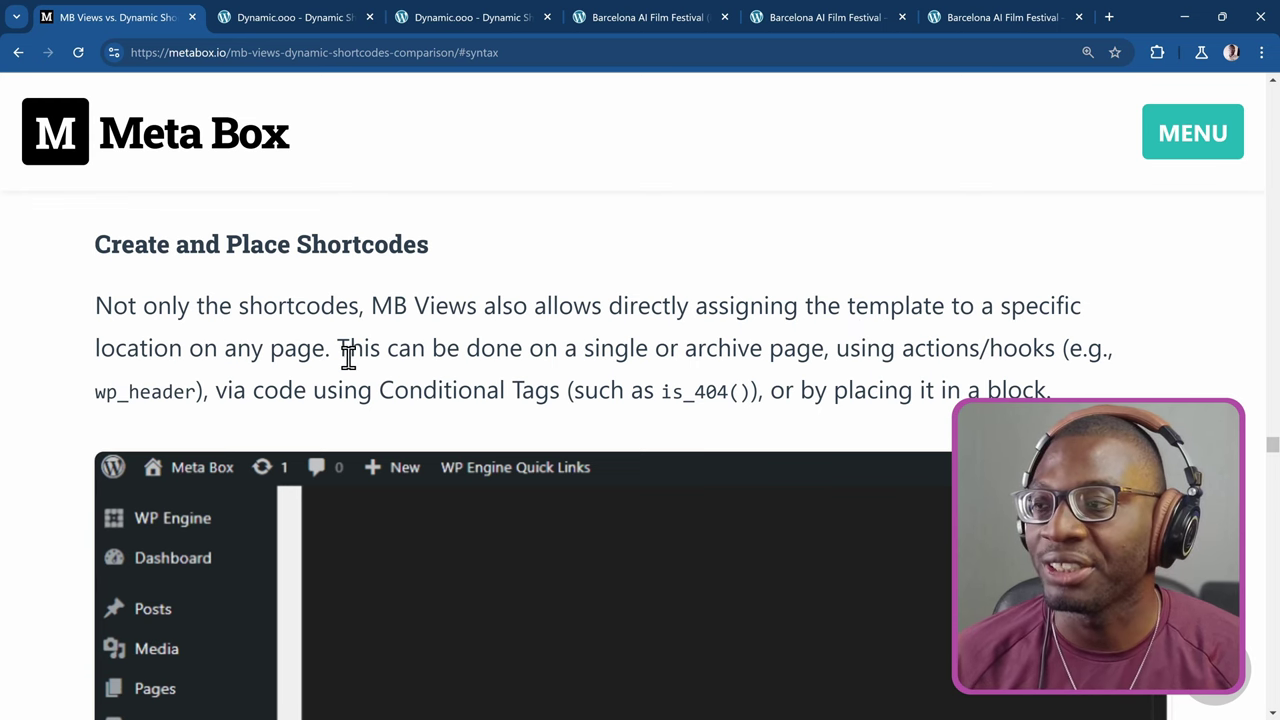
pyautogui.scroll(-2, 349, 357)
pyautogui.scroll(1, 351, 365)
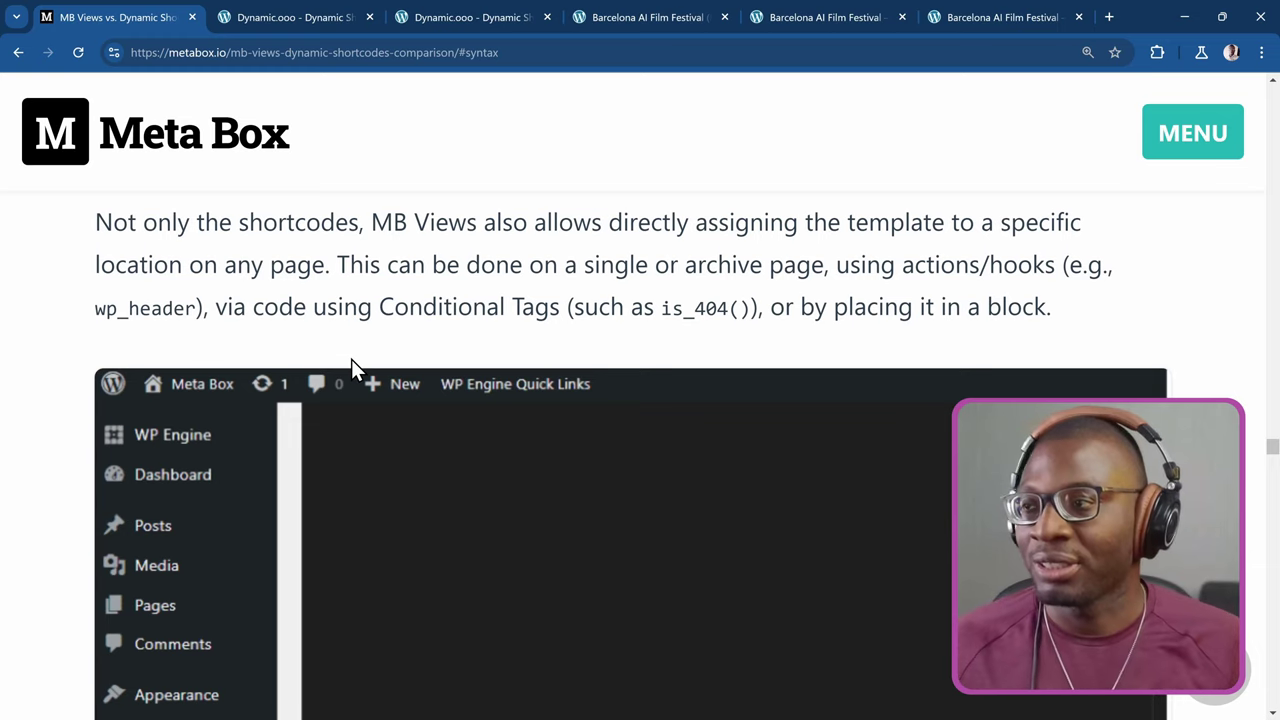
pyautogui.scroll(-1, 340, 385)
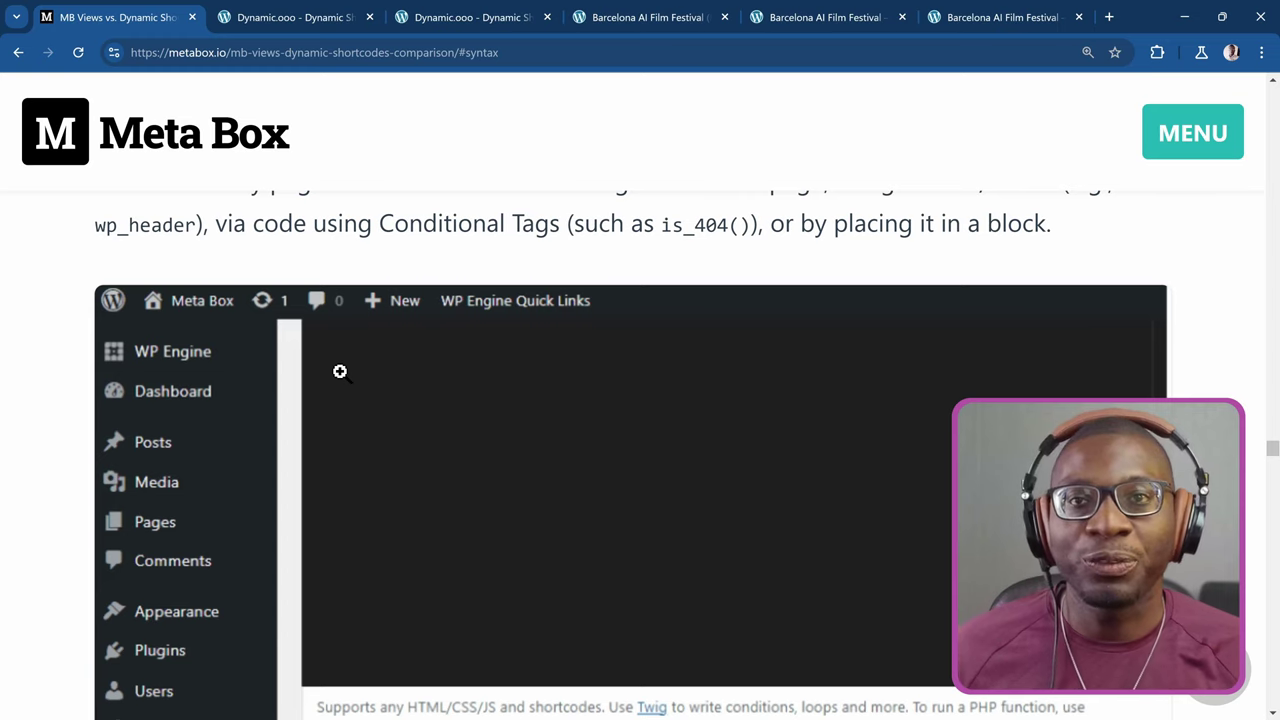